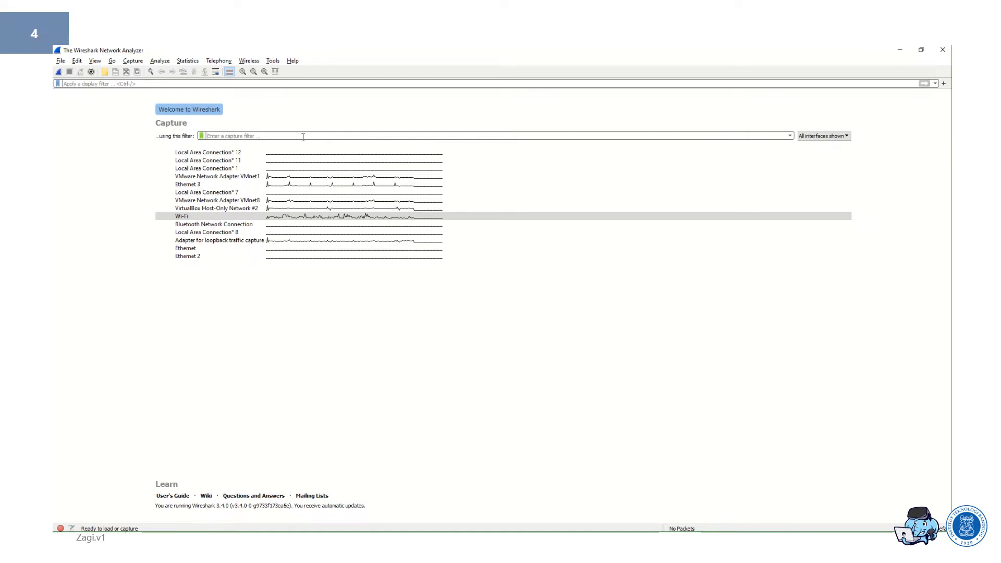
click(303, 136)
text(tcp)
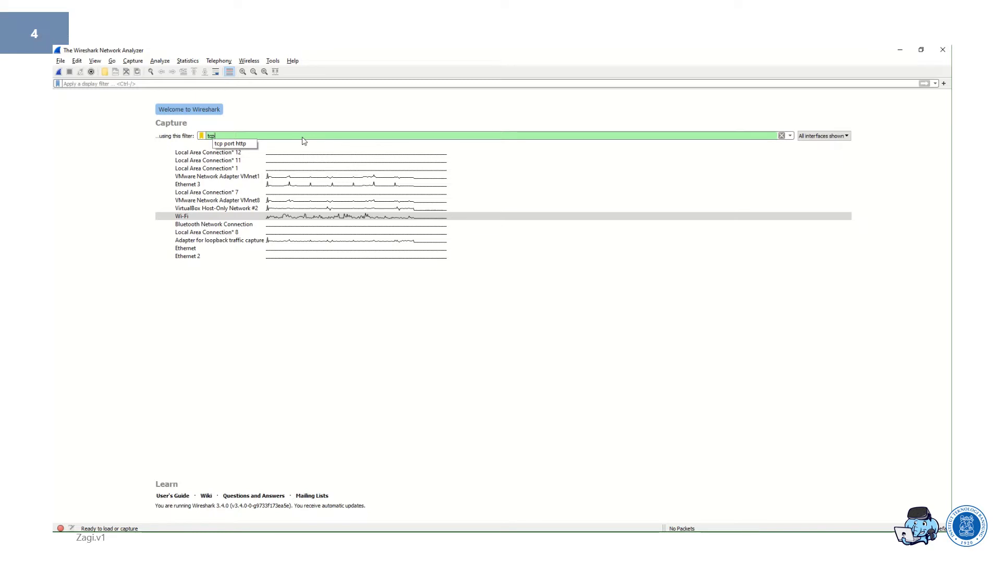
key(BackSpace)
key(BackSpace)
key(BackSpace)
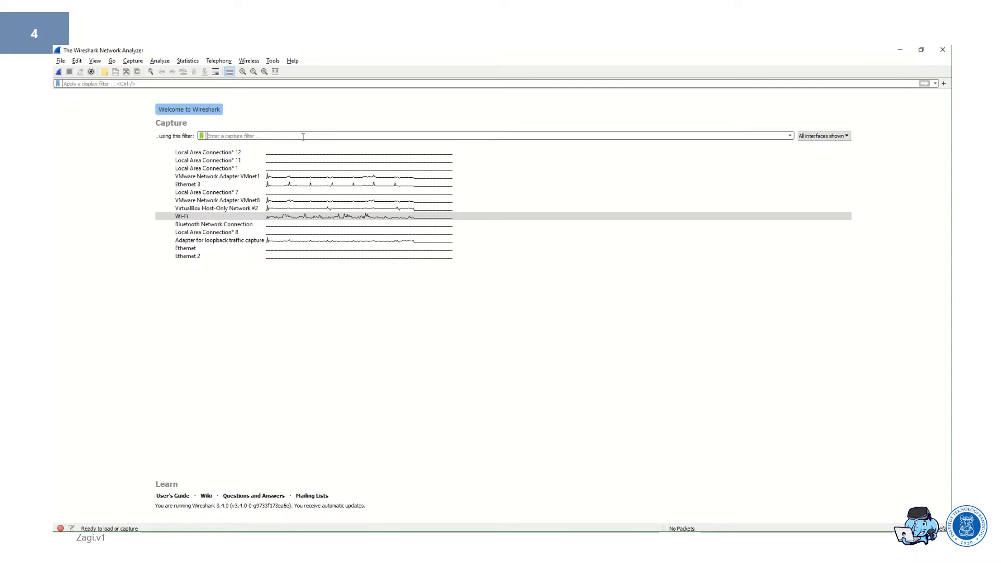
Start a capture on the Wi-Fi interface with the capture filter host 192.168.100.141
text(host )
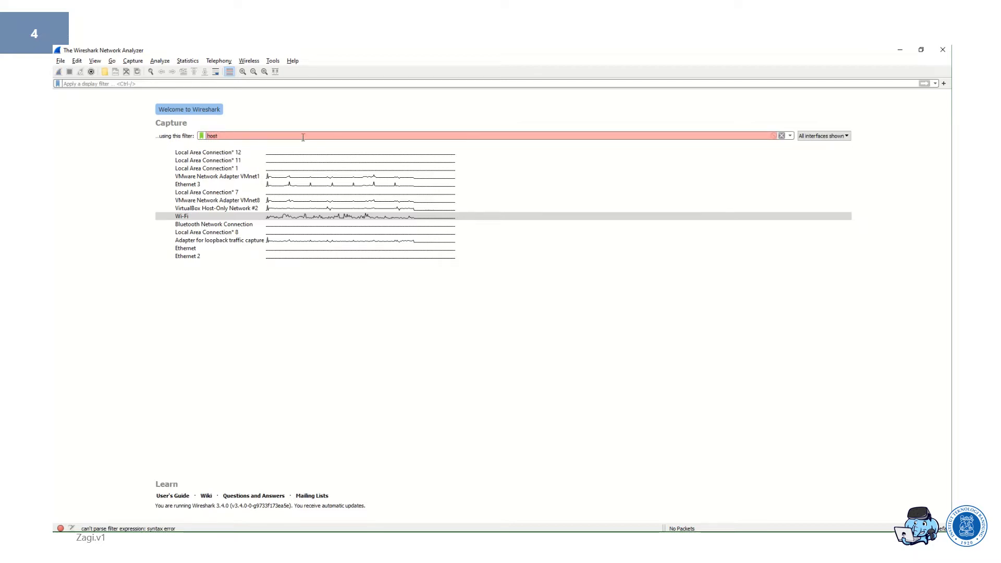
text(10)
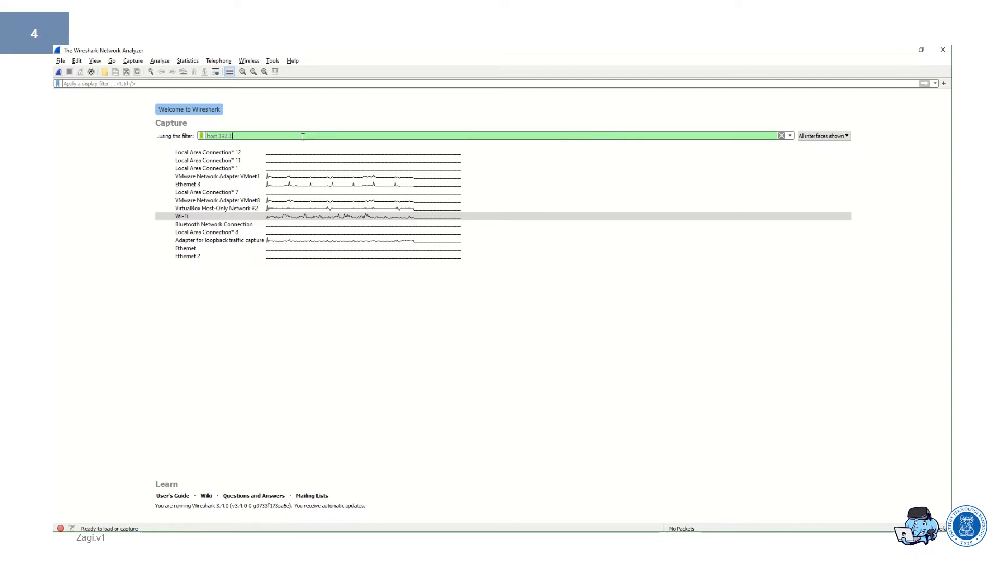
text(.100.141)
key(Return)
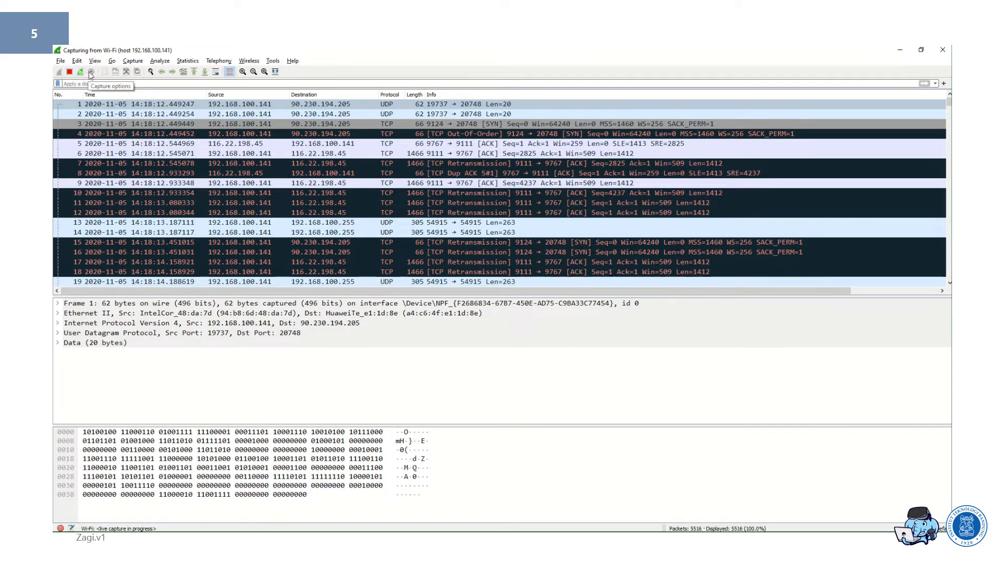
Stop the running capture and close it without saving the packets
click(70, 72)
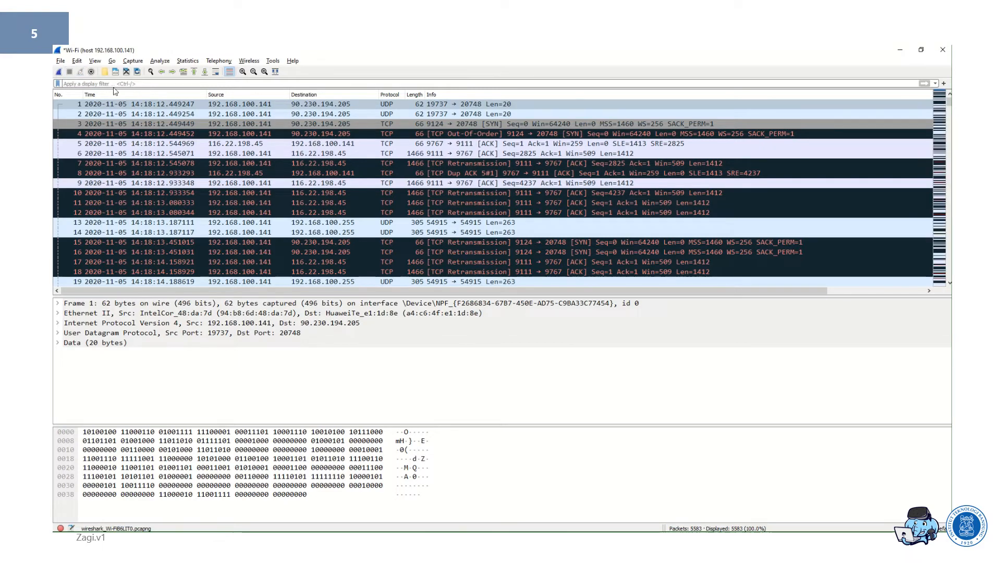
click(126, 72)
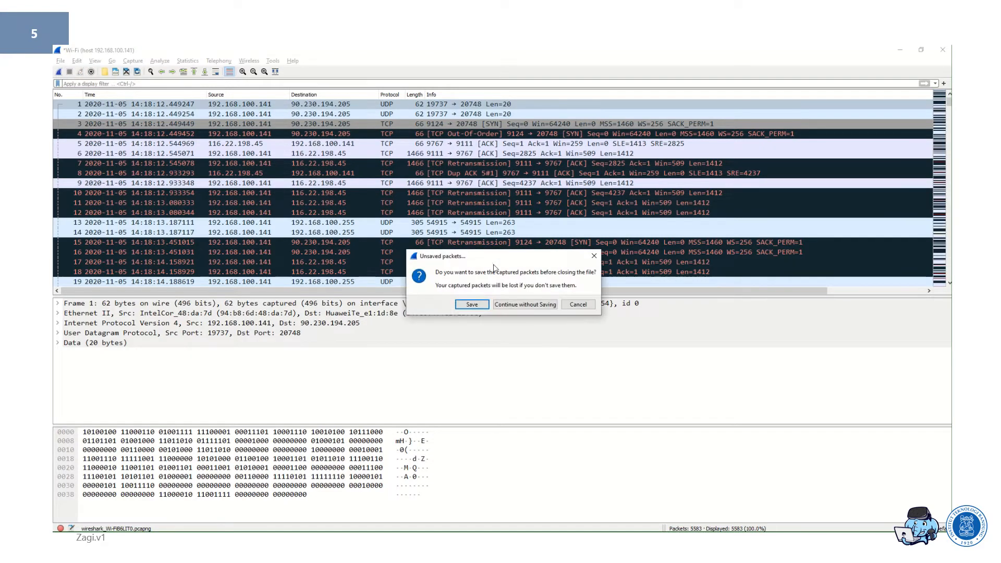
click(525, 305)
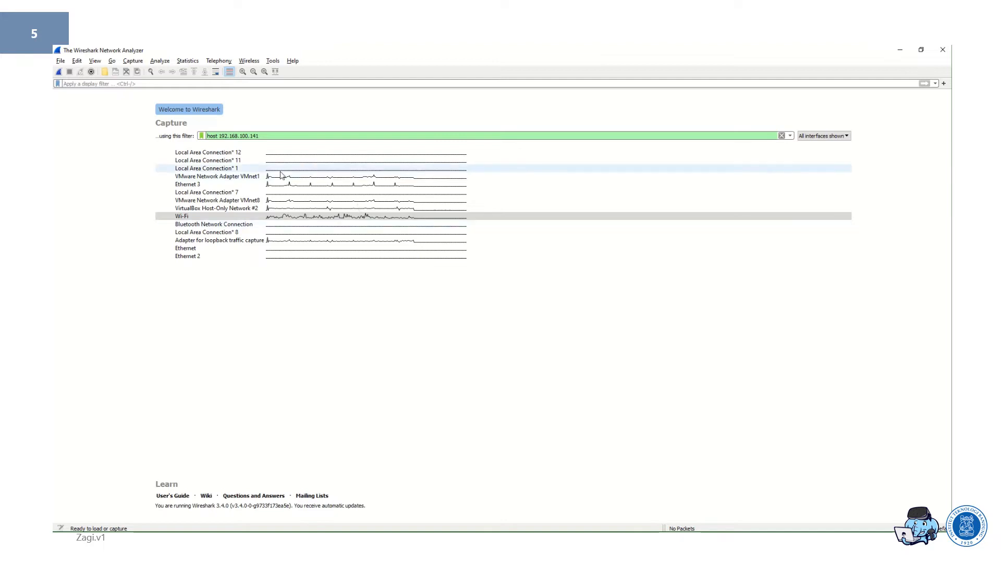
Clear the capture filter and start an unfiltered capture on the Wi-Fi interface
drag(278, 135, 178, 131)
key(BackSpace)
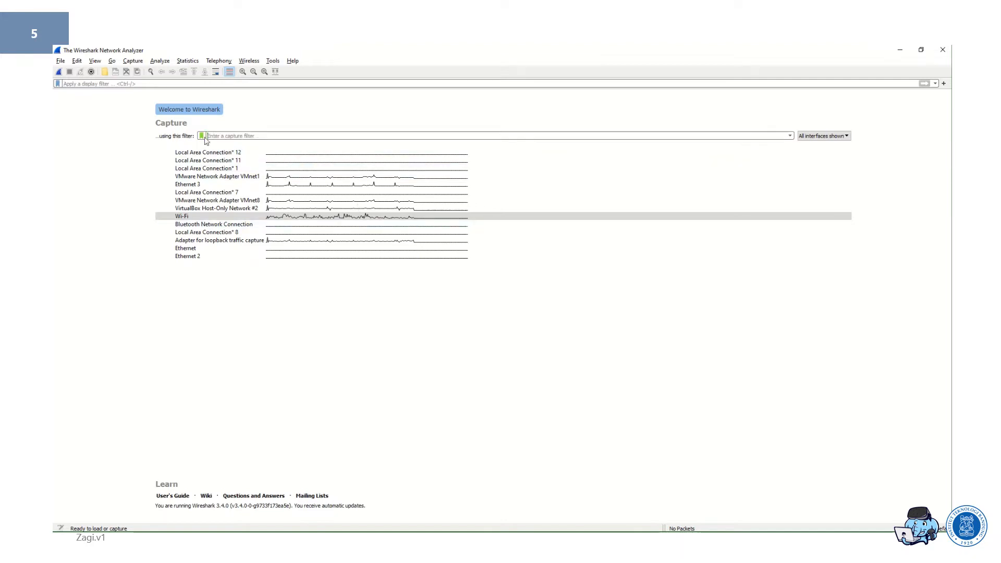
double_click(510, 221)
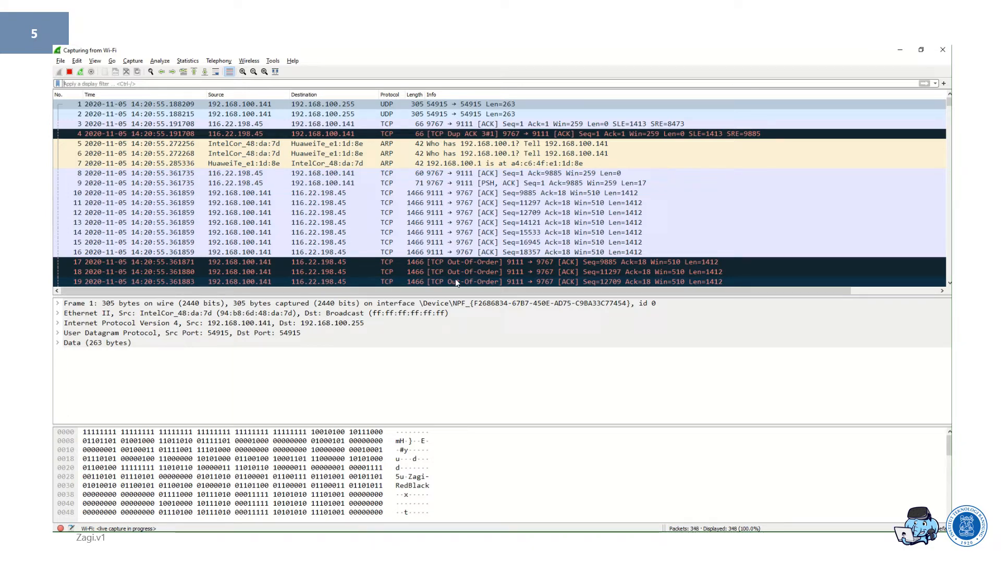
Look through the incoming packets of the unfiltered capture and stop capturing
scroll(455, 282, down, 4)
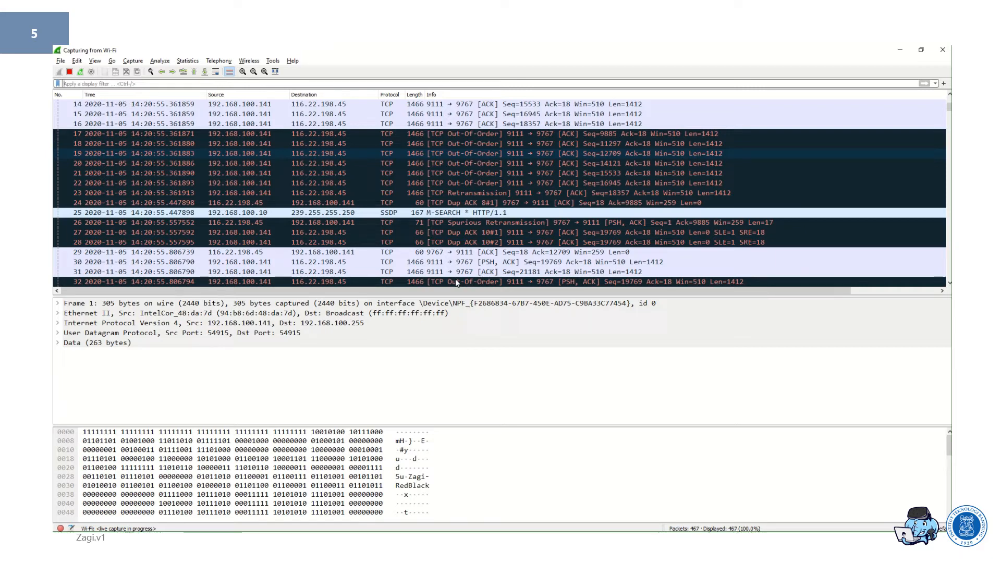
scroll(328, 243, up, 4)
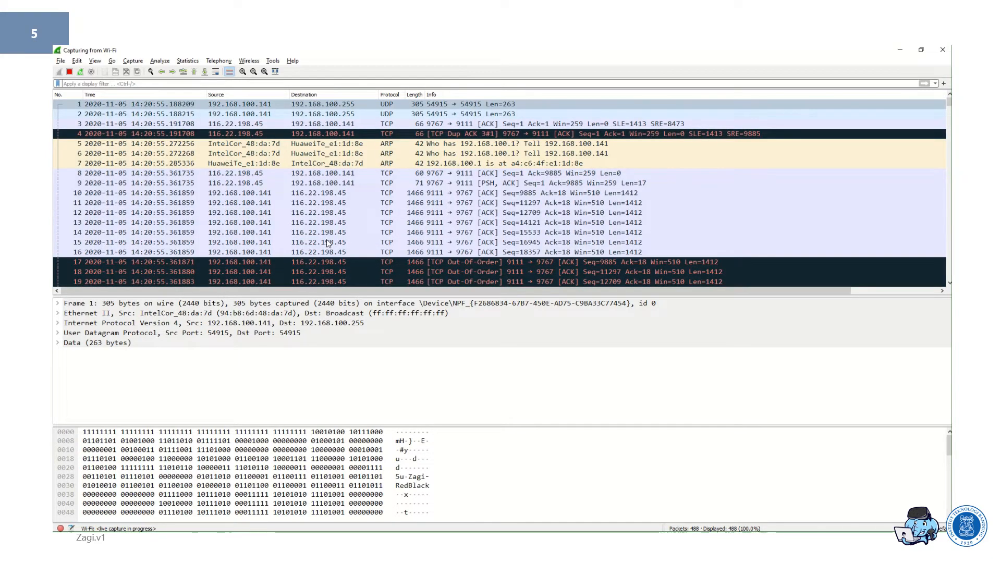
click(70, 73)
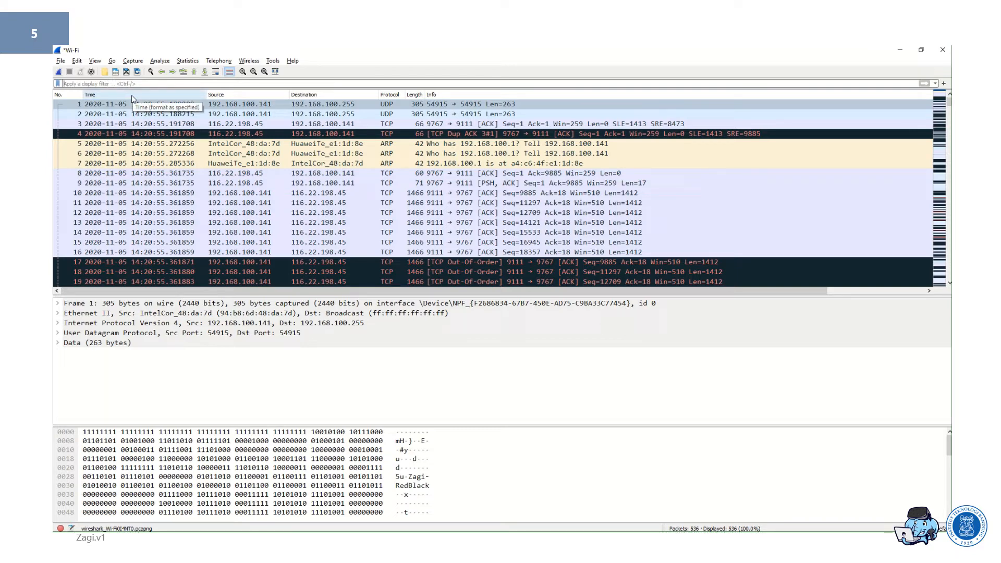
Apply the display filter tcp to the captured packets and look through the filtered list
click(58, 84)
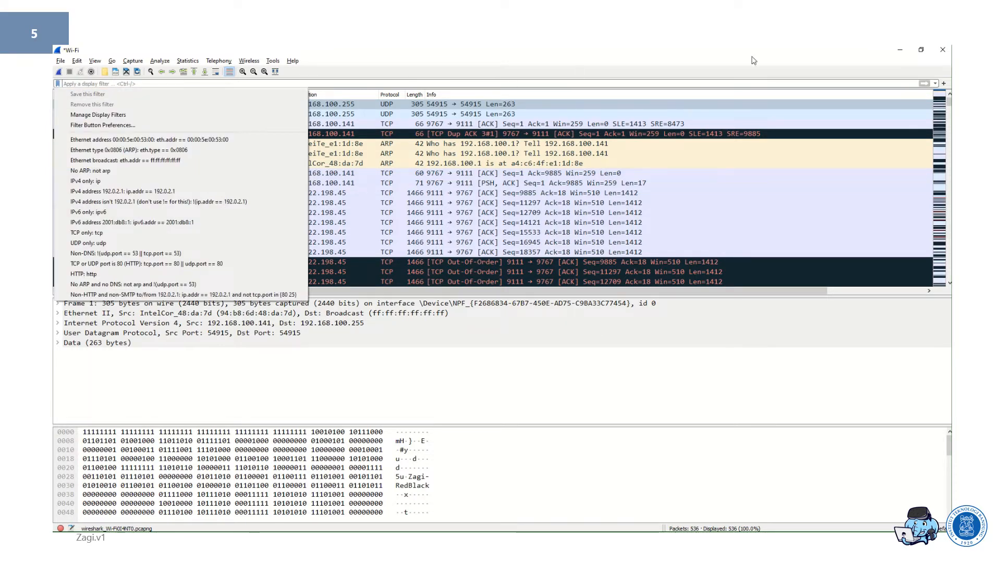
click(936, 83)
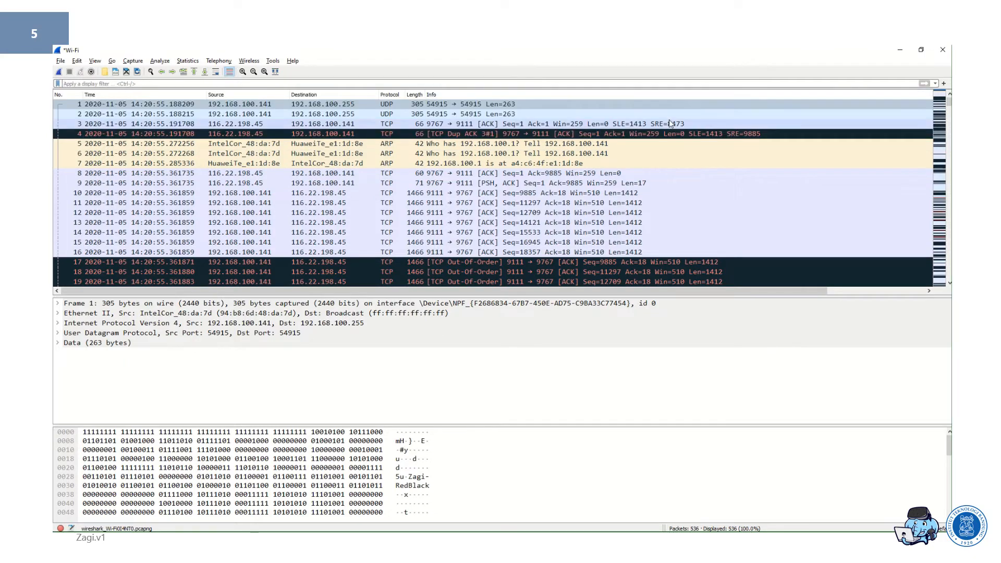
text(tcp)
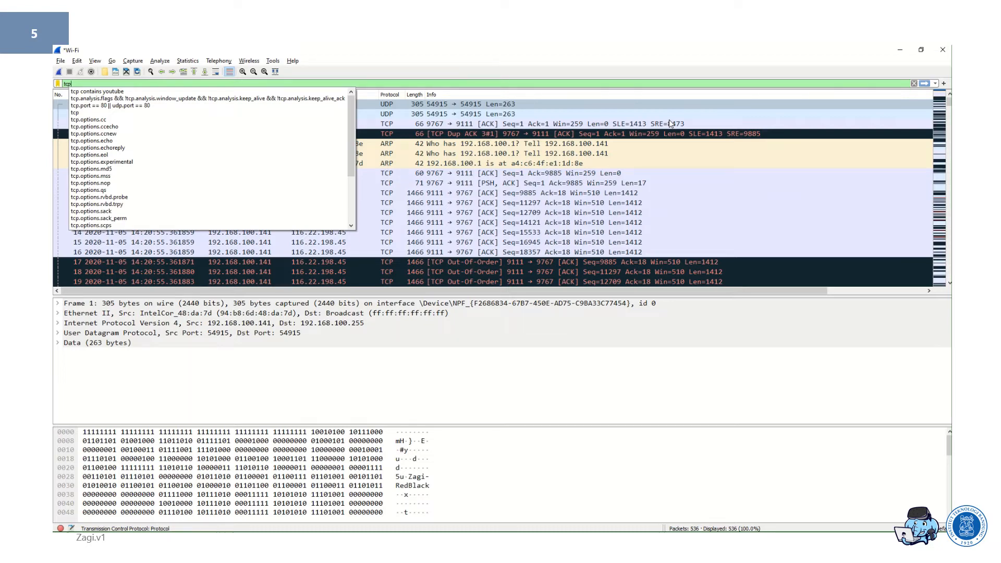
key(Return)
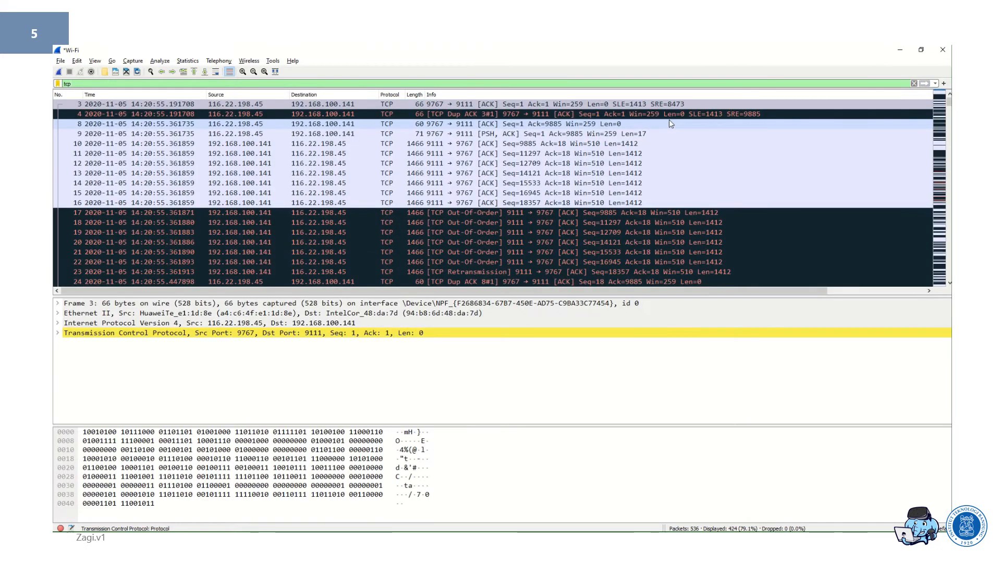
scroll(521, 185, down, 20)
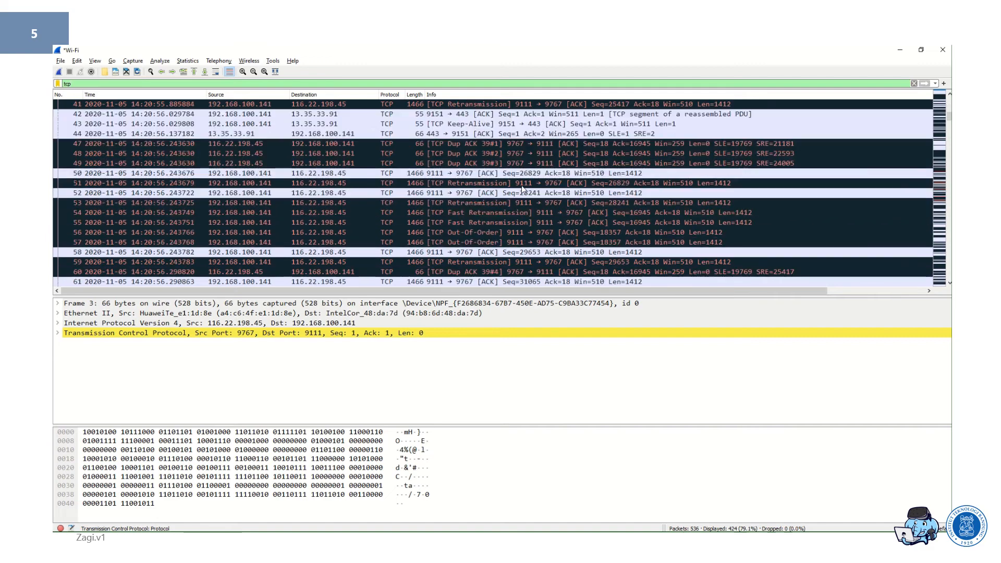
scroll(521, 186, down, 10)
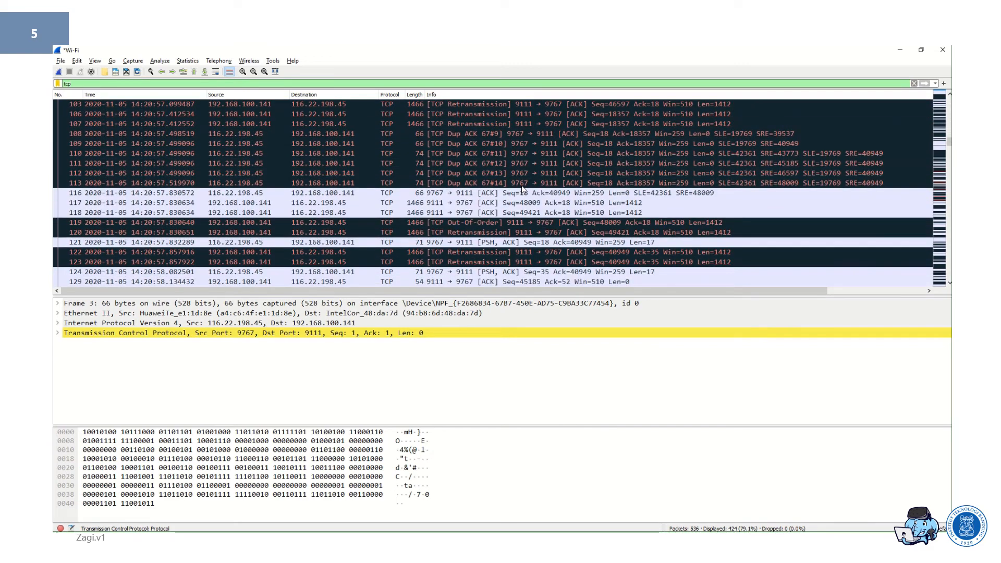
Replace the display filter with arp and apply it
double_click(87, 84)
text(arp)
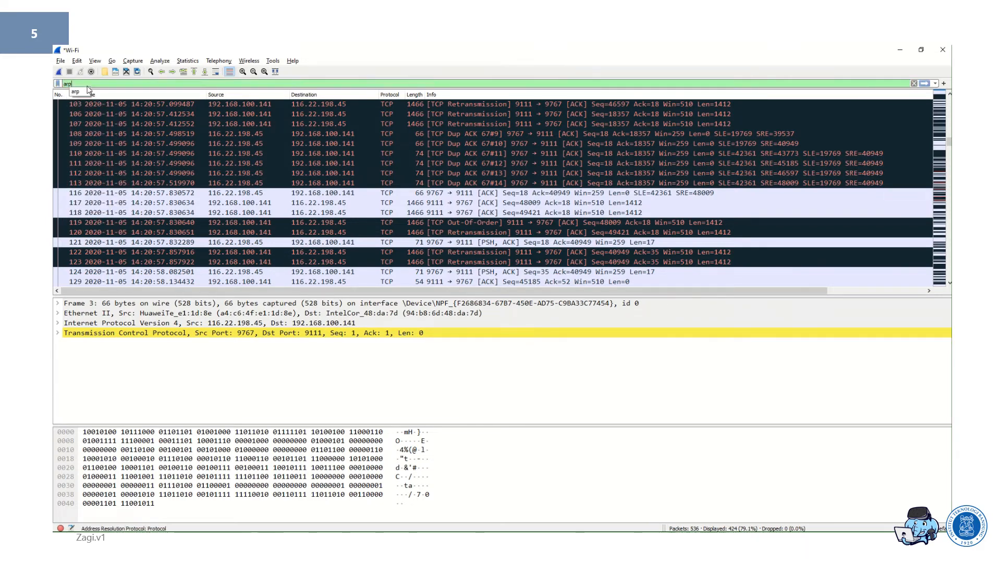
key(Return)
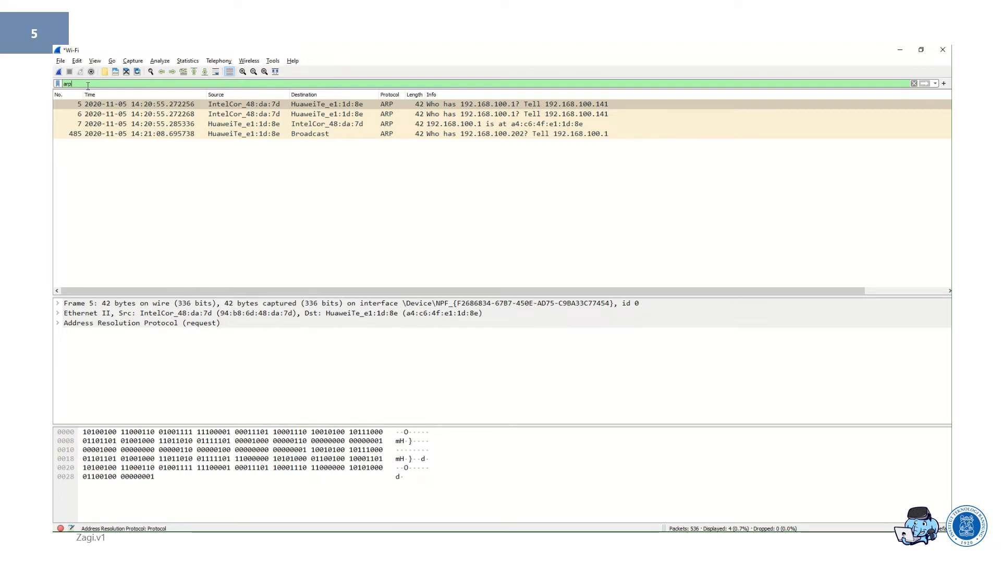
Replace the display filter with ip.addr == 192.168.100.141 and apply it
key(BackSpace)
key(BackSpace)
key(BackSpace)
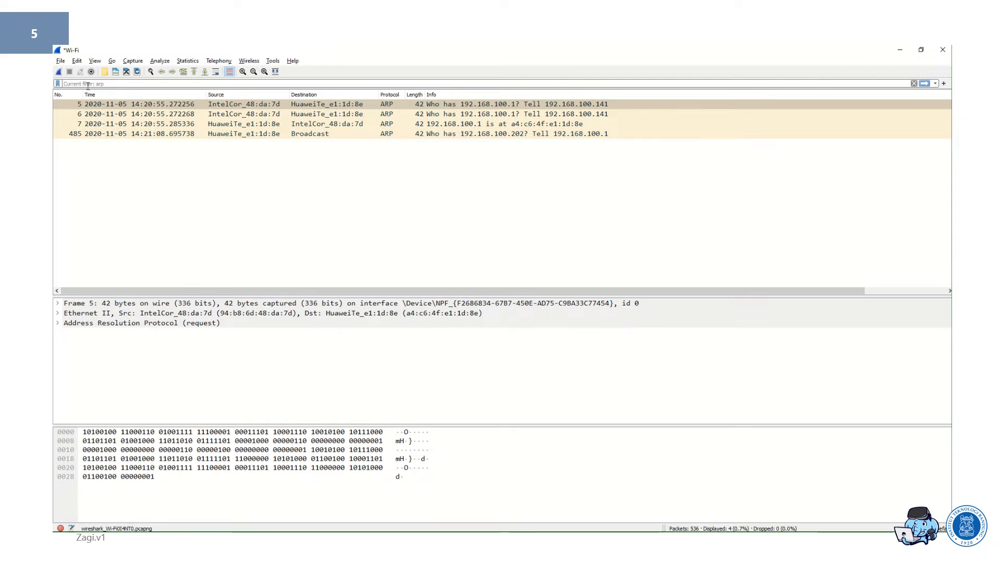
click(88, 84)
text(ip.add)
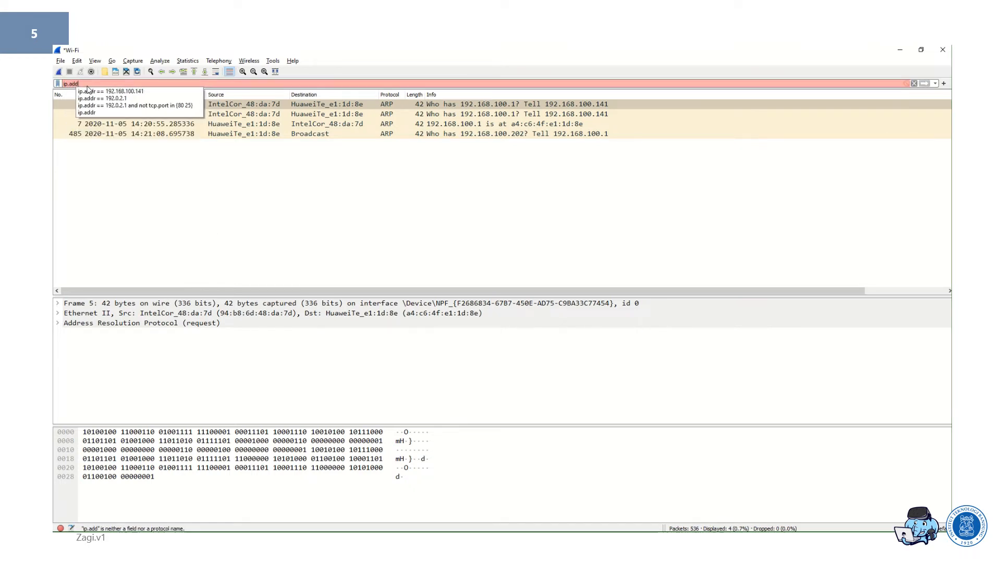
text(r == 1)
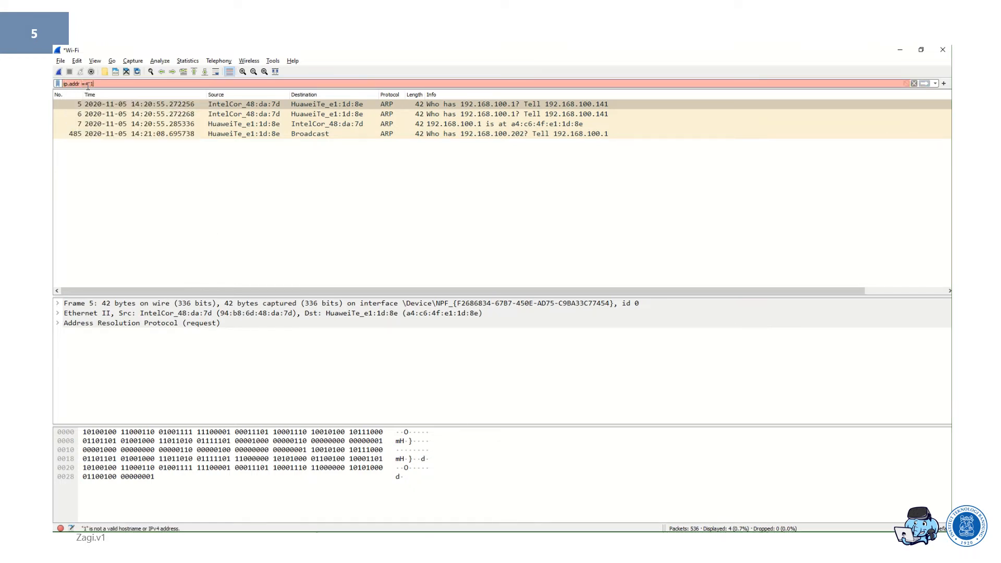
text(92.168.)
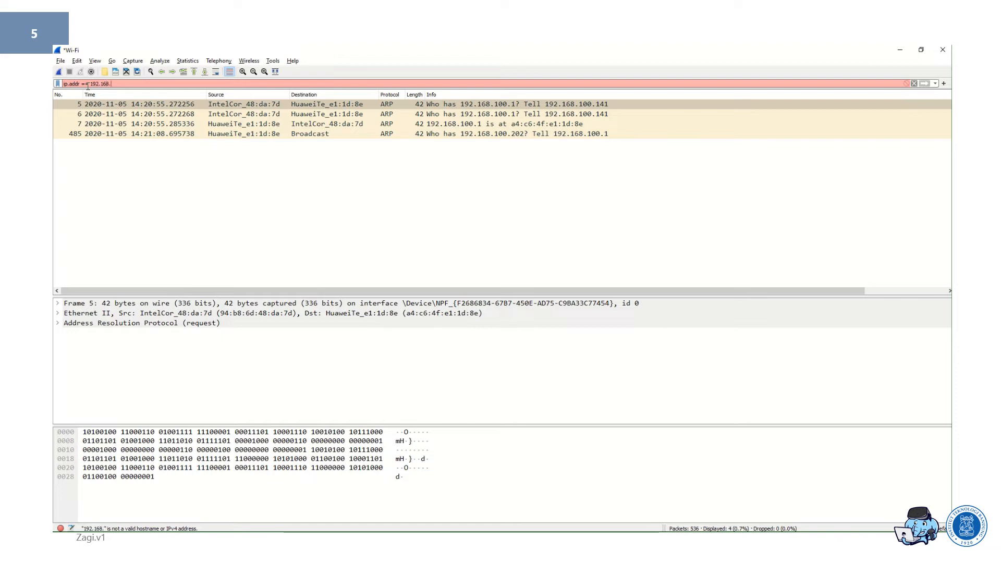
text(100.14)
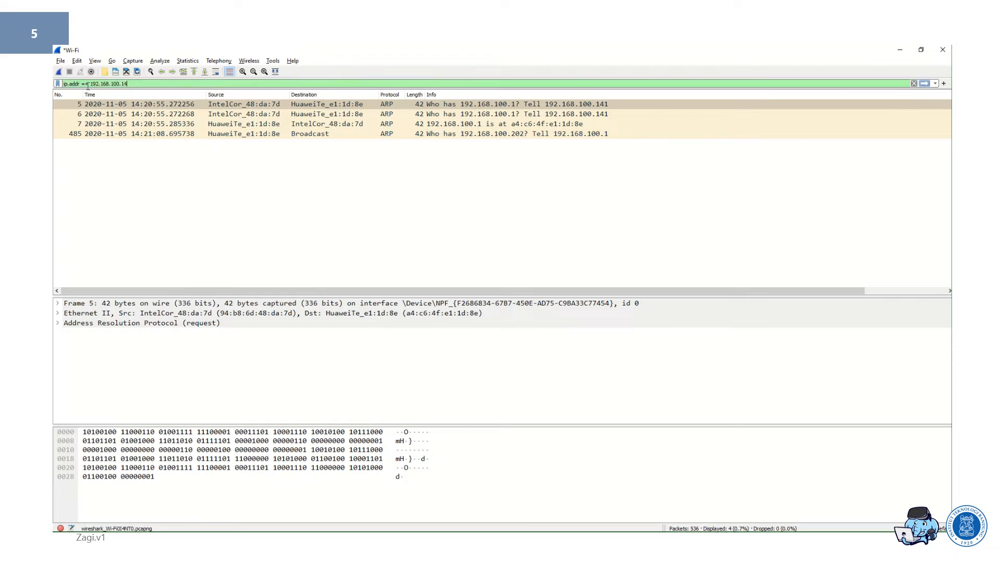
text(1)
key(Return)
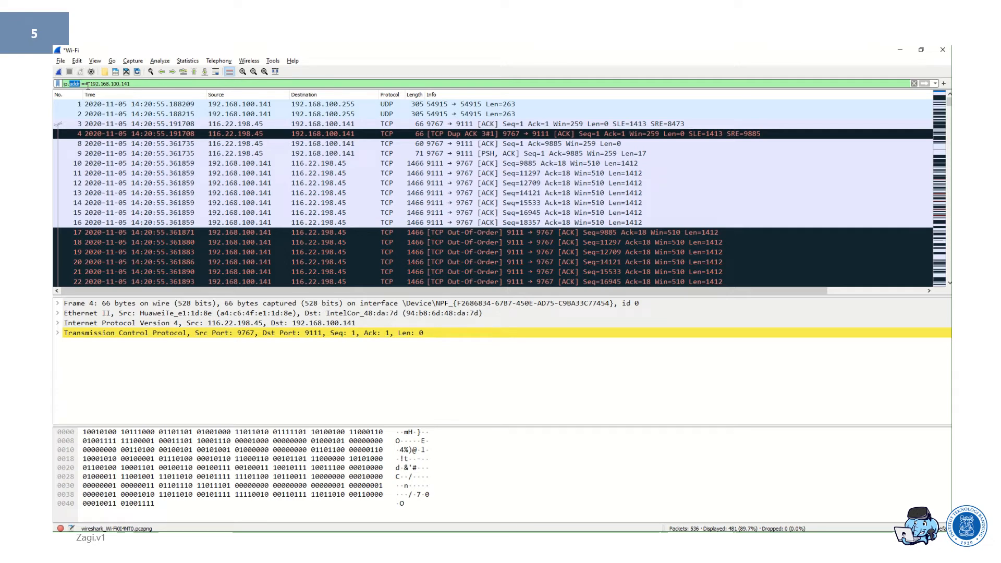
Change the display filter to ip.src == 192.168.100.141 and apply it to show packets by source
text(src)
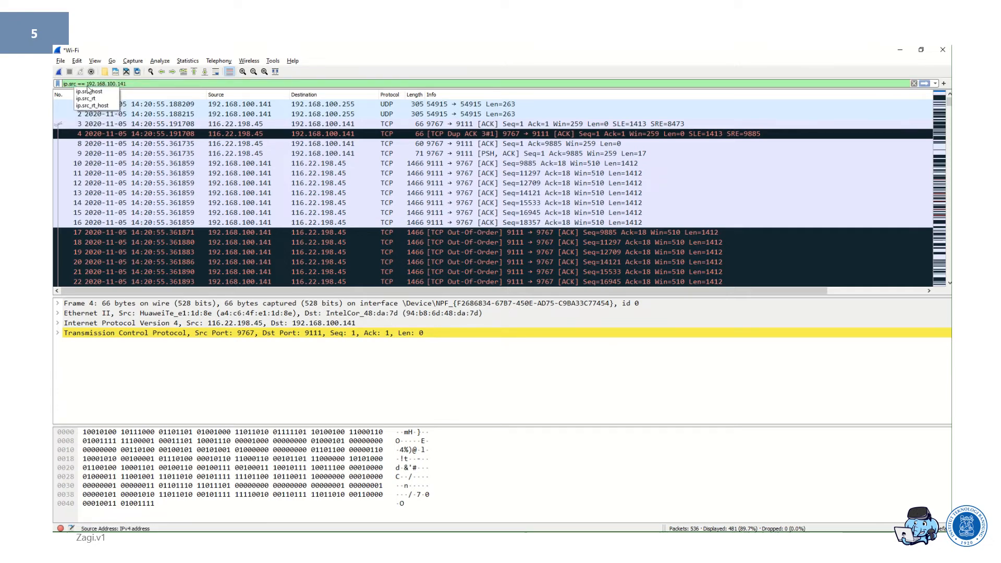
key(Return)
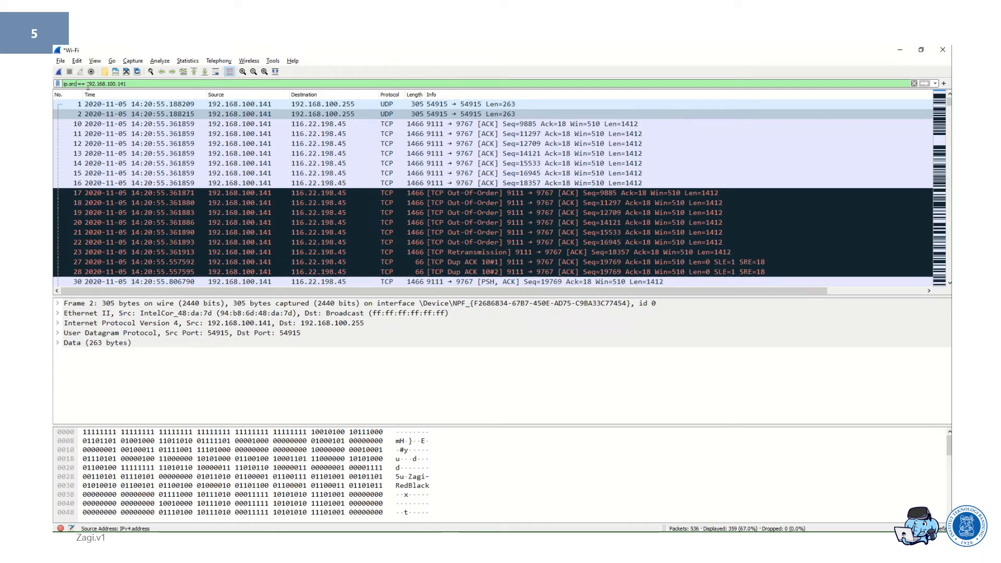
Change the display filter to ip.dst == 192.168.100.141, apply it and look through the filtered packets
key(shift+Left)
key(shift+Left)
key(shift+Left)
text(dst)
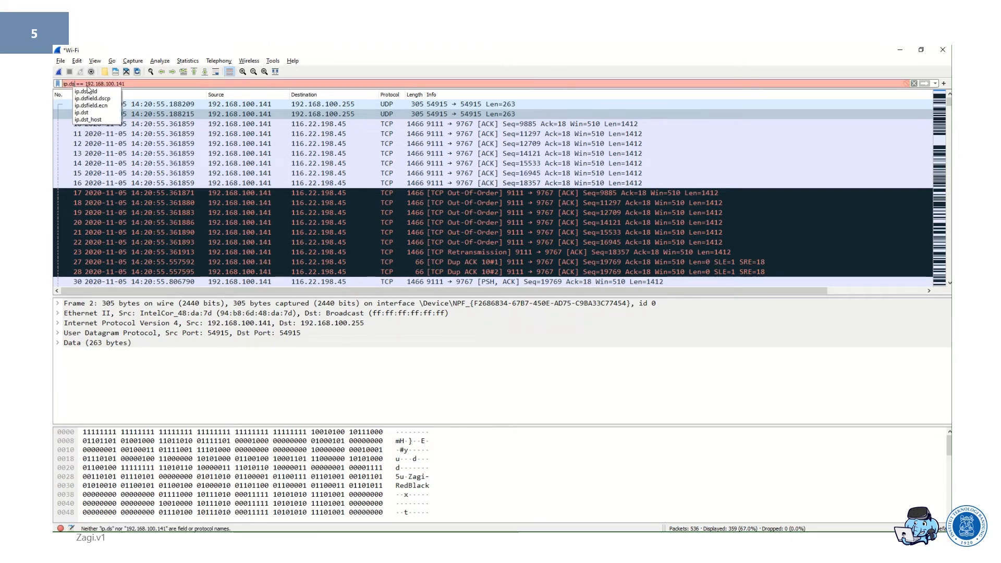
key(Return)
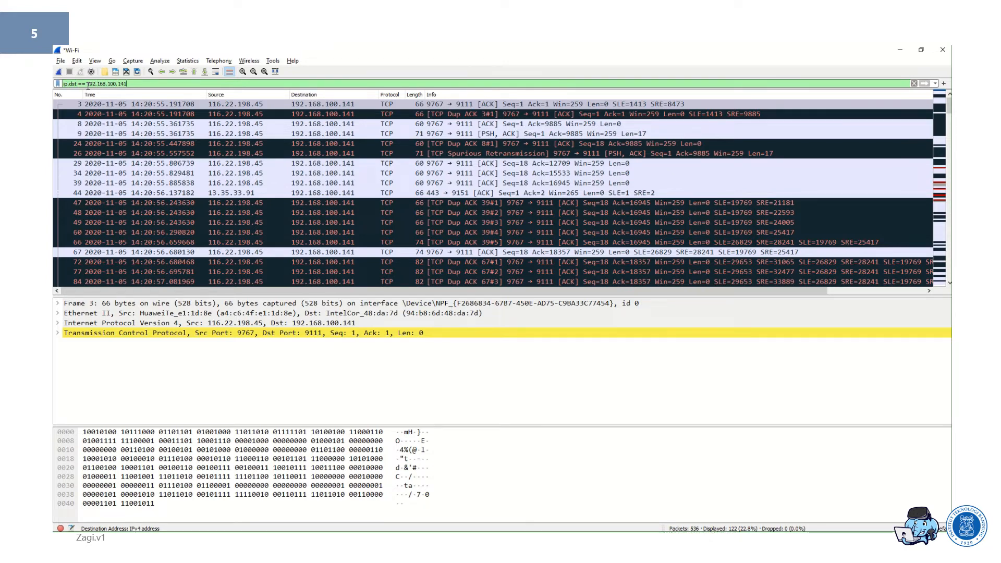
scroll(257, 185, down, 20)
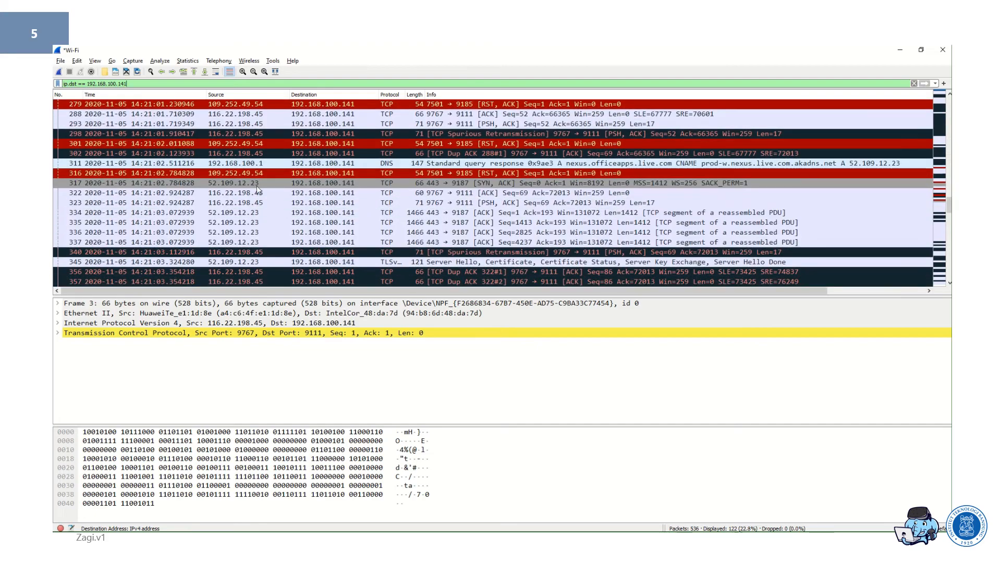
scroll(257, 189, down, 9)
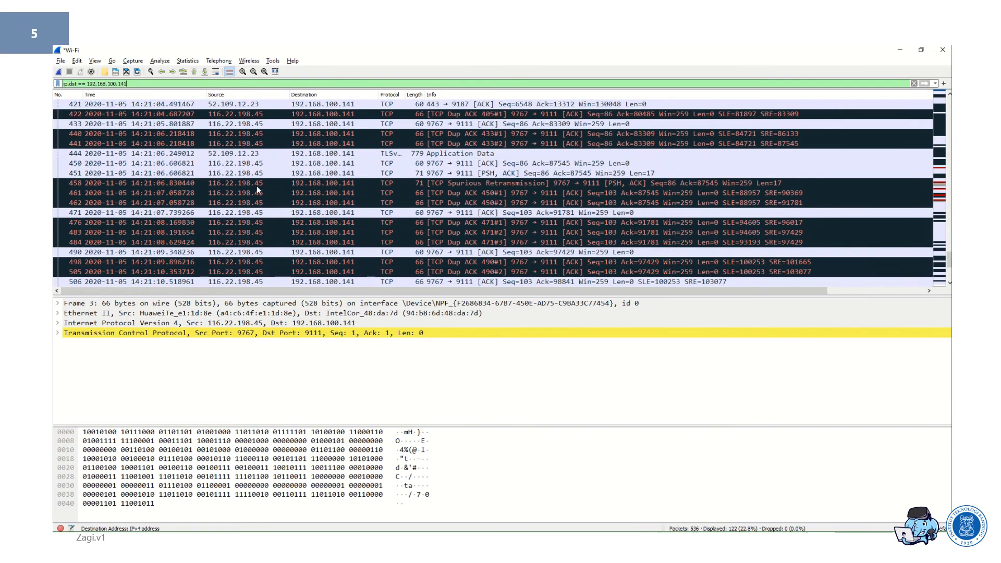
scroll(257, 187, up, 15)
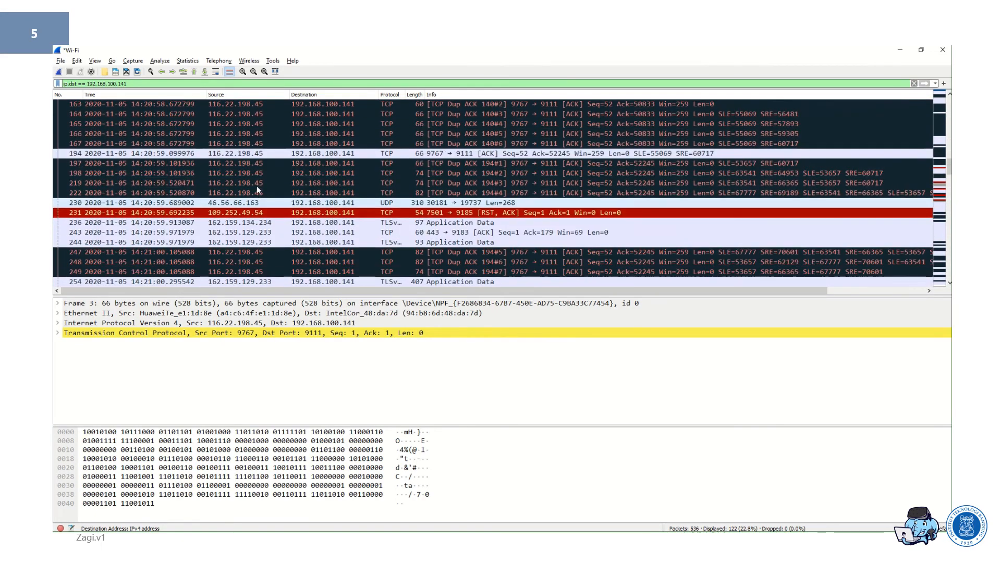
scroll(257, 185, up, 10)
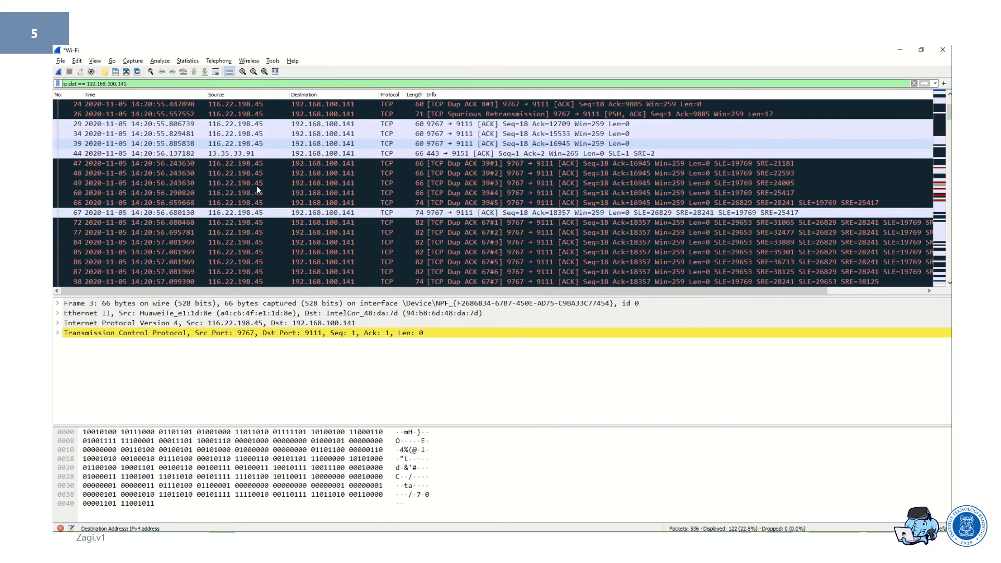
Clear the ip.dst display filter and apply the empty filter to show all captured packets
scroll(256, 186, down, 15)
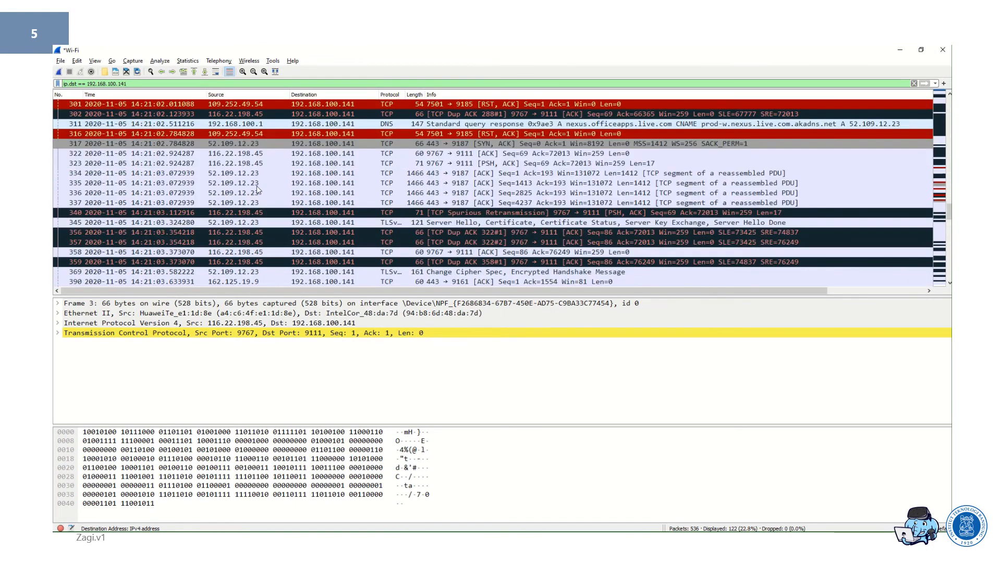
key(ctrl+a)
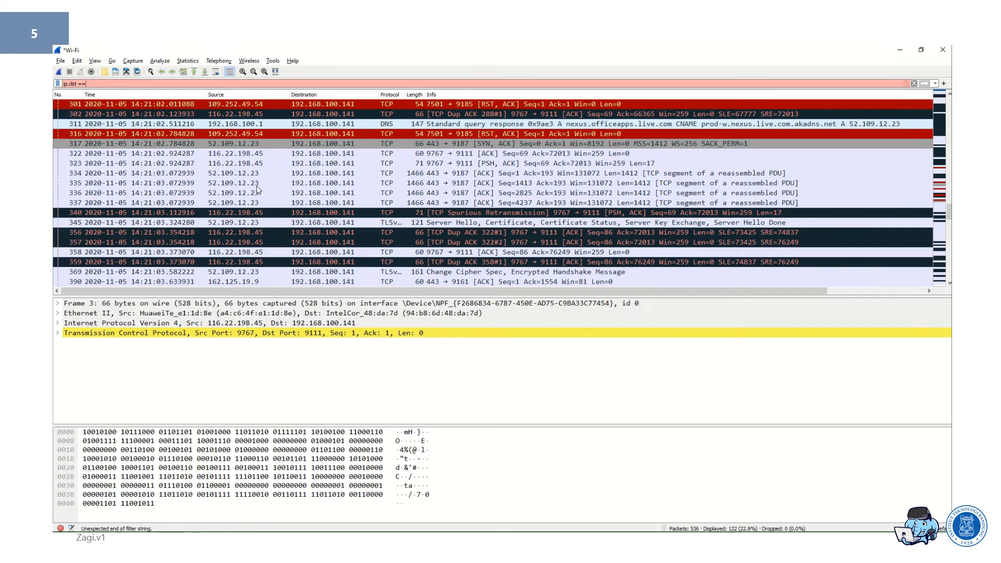
key(BackSpace)
key(Return)
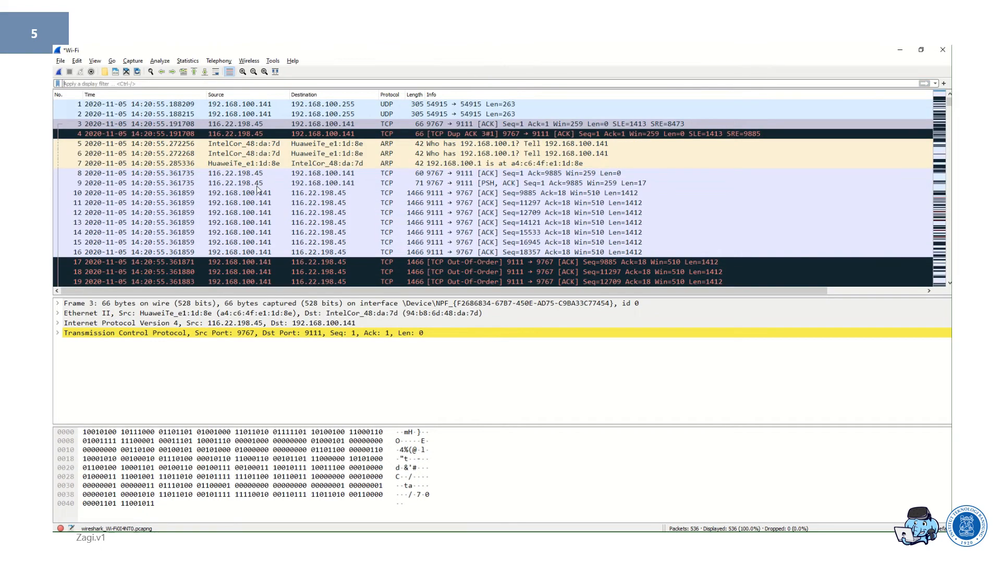
Enter the display filter ip.addr == 192.168.100.141 and apply it
text(ip)
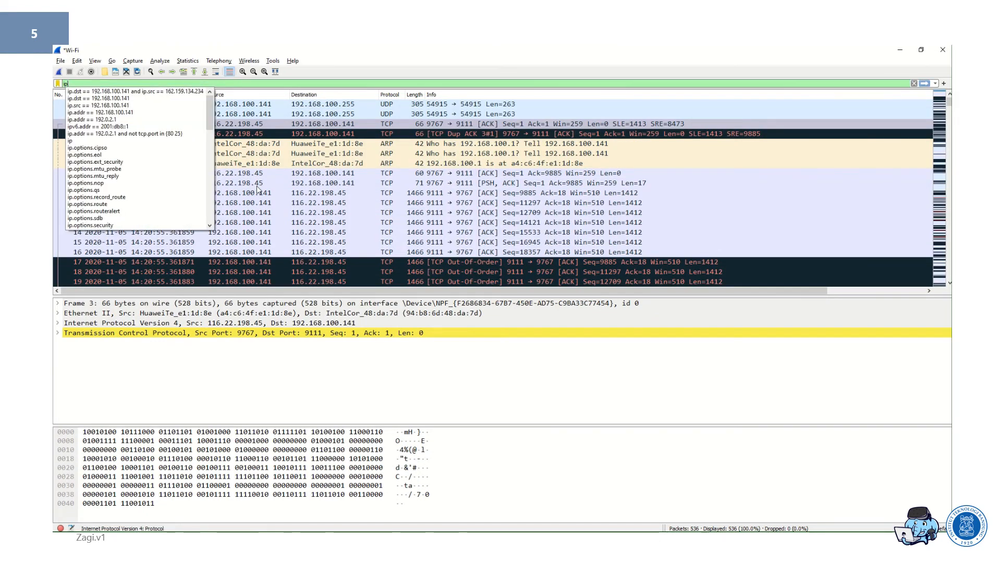
text( addr ==)
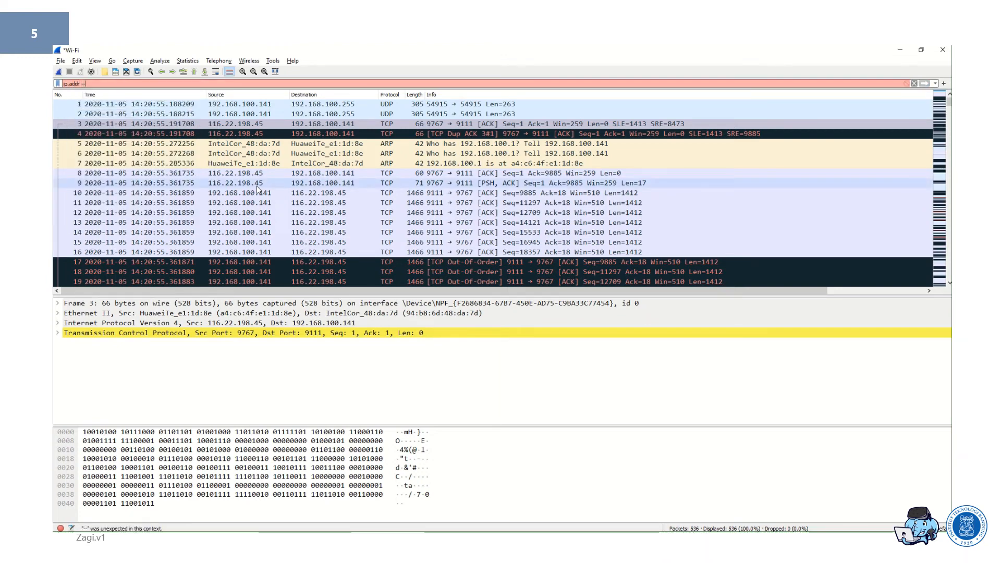
text( 1)
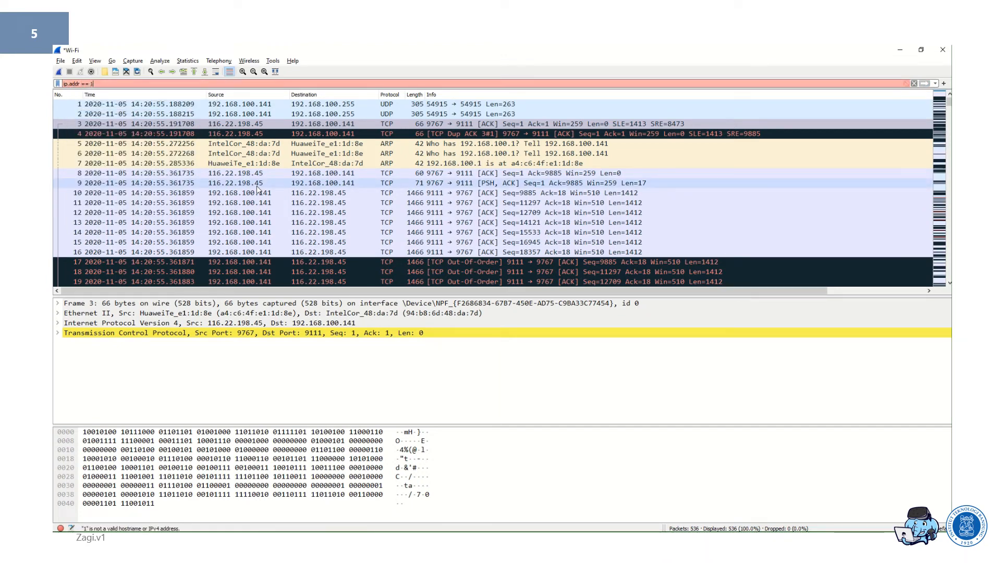
text(92.168)
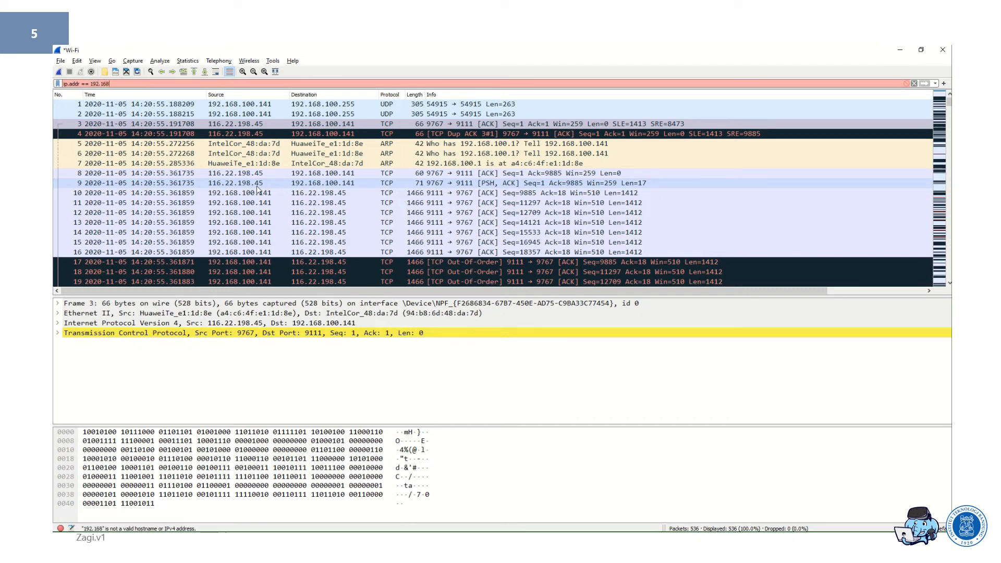
text(.100.13)
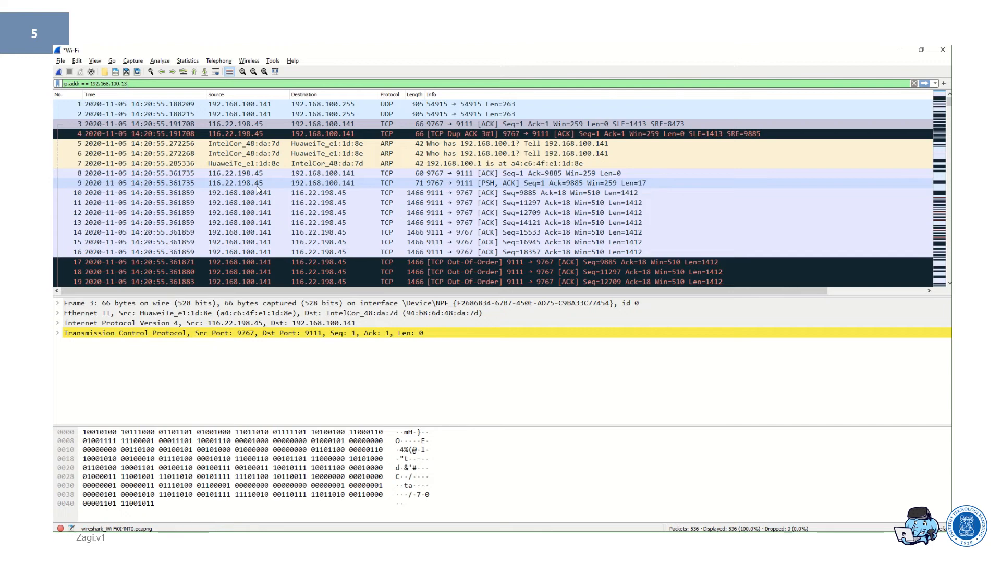
key(BackSpace)
text(41)
key(Return)
Extend the display filter with and ip.addr==192.168.100.255 and apply it to show only traffic between the two hosts
text(a)
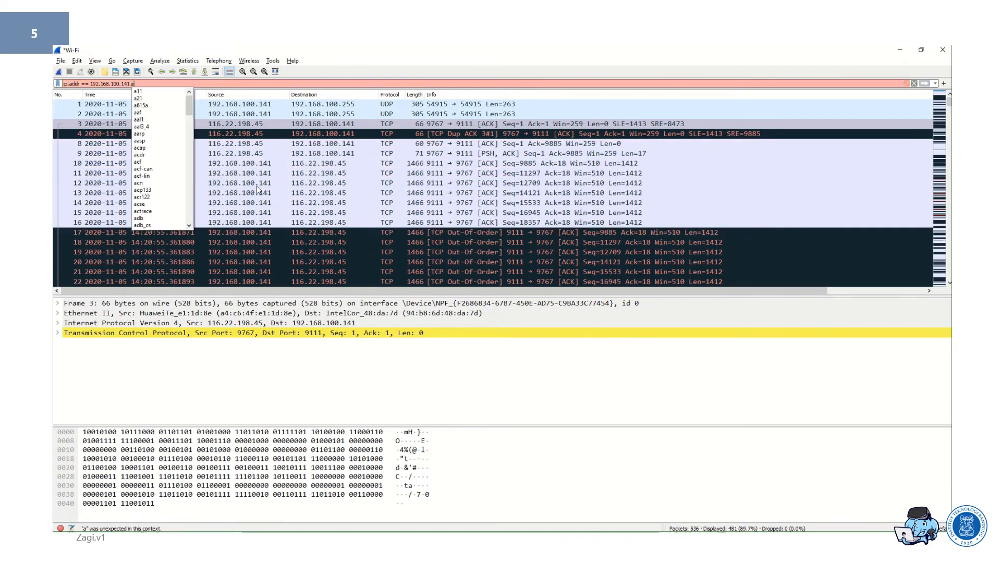
text(nd )
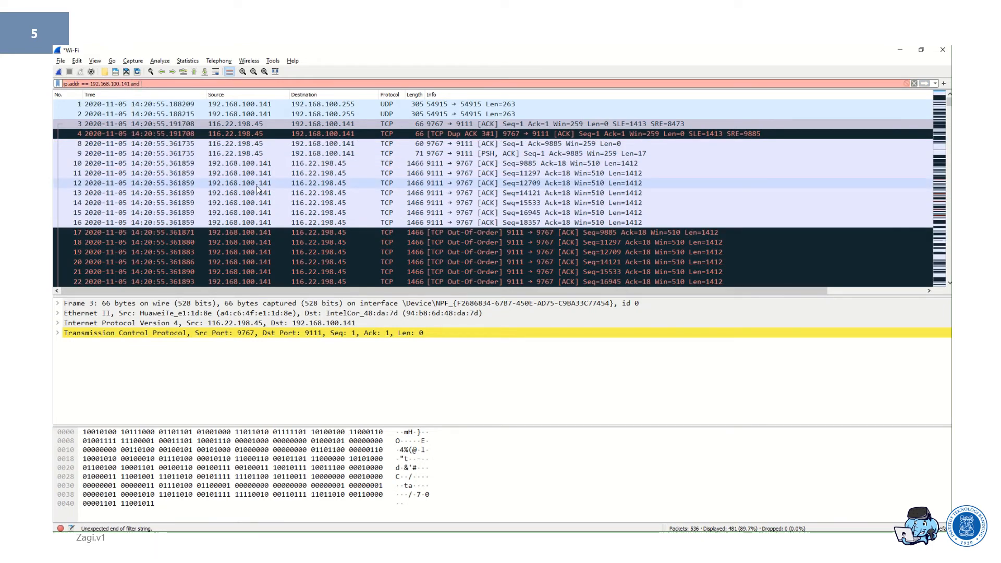
text(192.16)
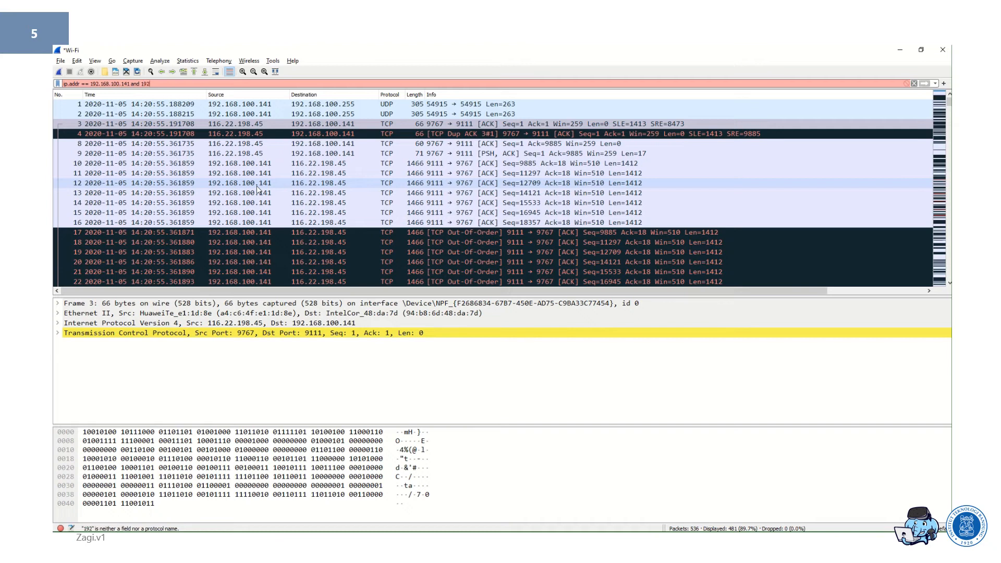
text(8.100.2)
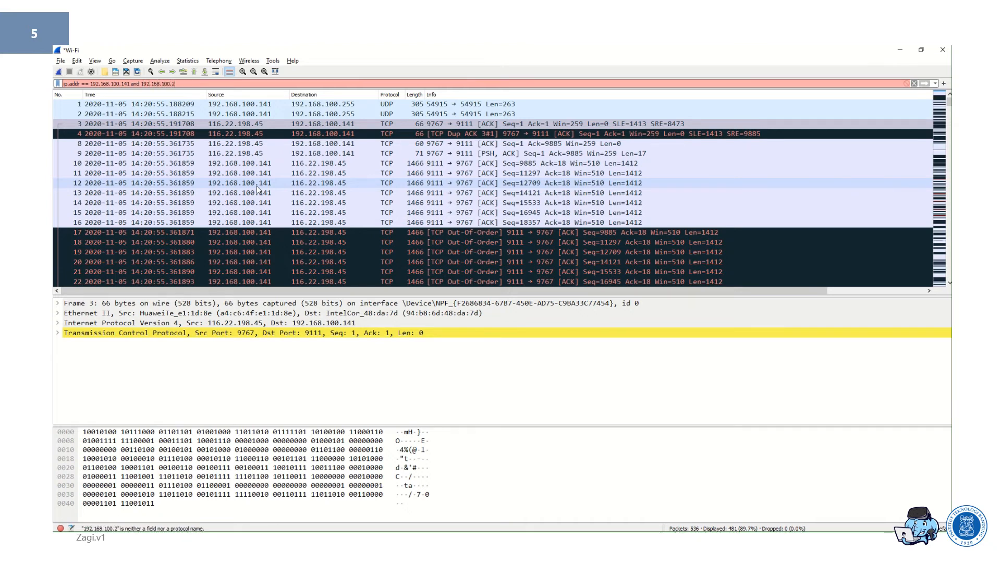
text(55)
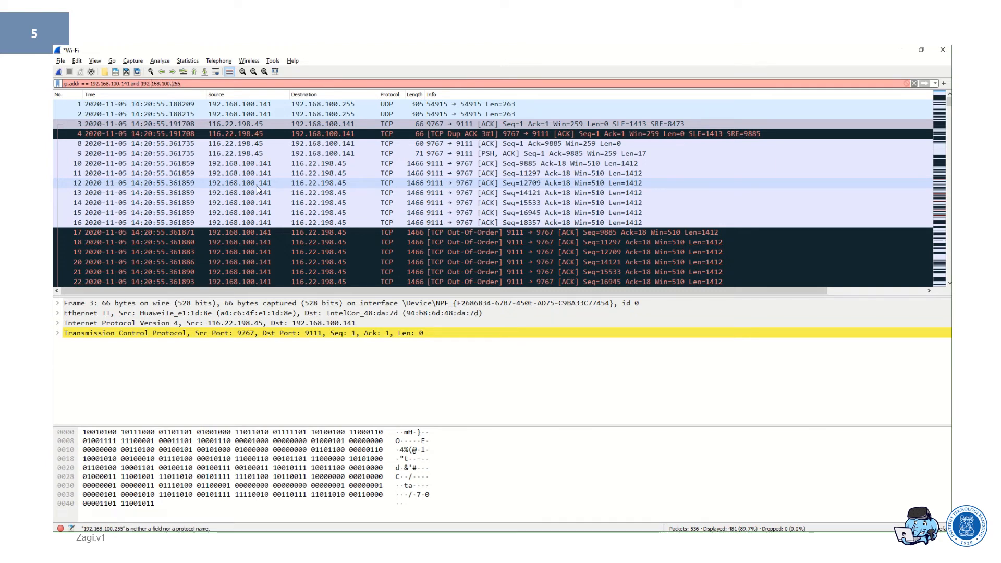
text(ip.addr)
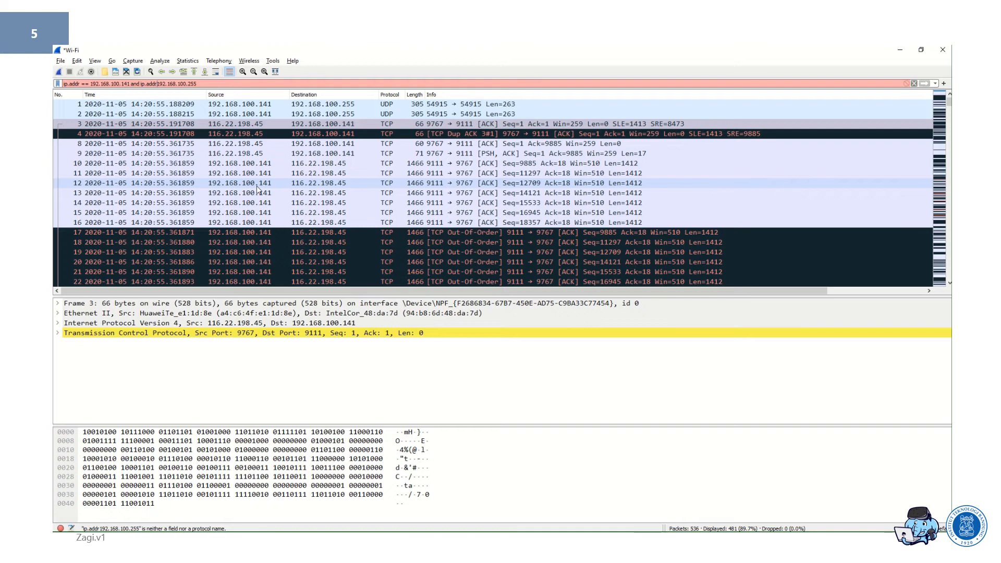
text(==4)
key(Return)
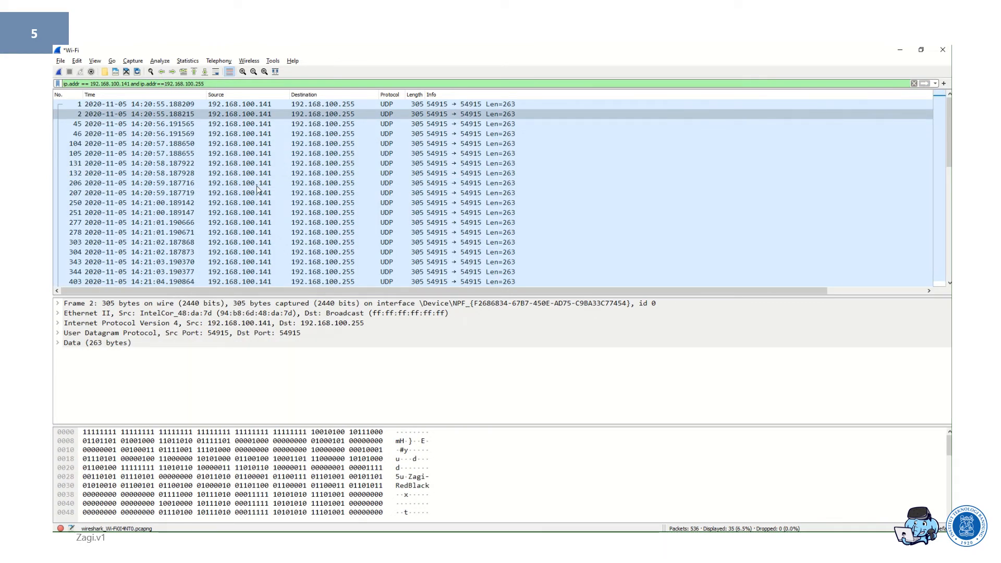
Examine the two address conditions in the display filter and the source and destination addresses of the filtered packets
scroll(257, 189, down, 5)
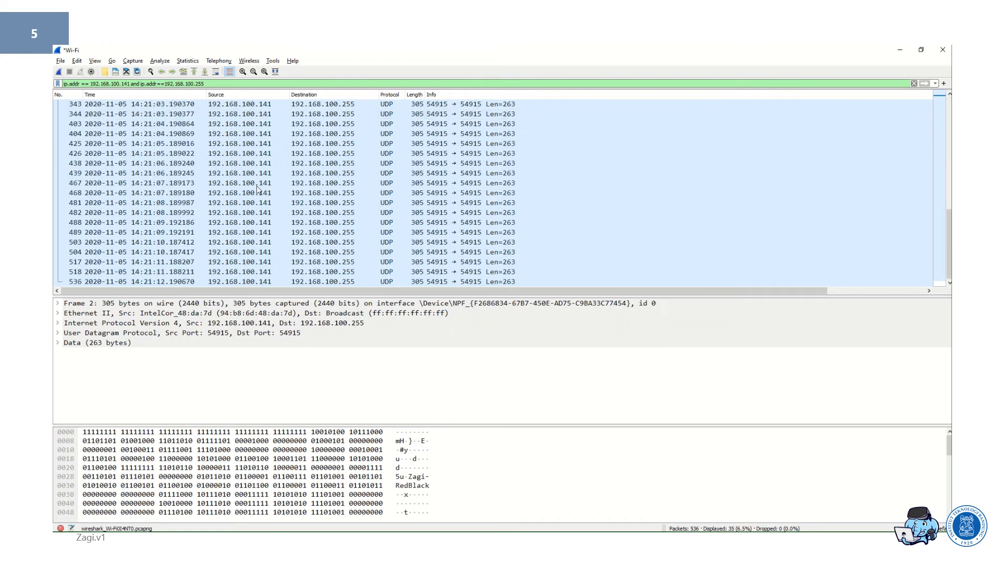
scroll(257, 190, up, 6)
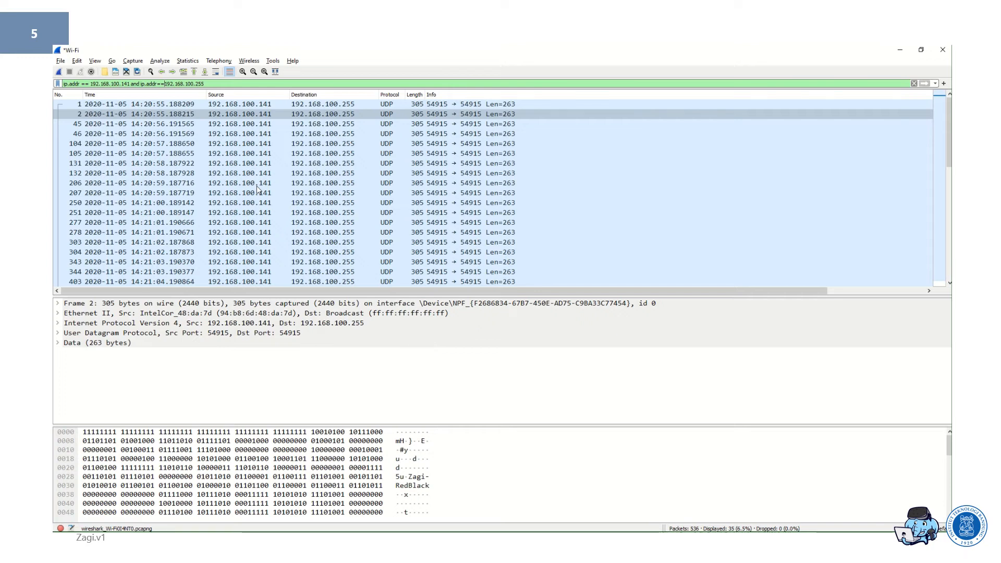
key(Left)
key(Left)
key(Left)
key(Left)
key(Left)
key(Left)
key(Left)
key(Left)
key(Left)
key(Left)
key(Left)
key(Left)
key(Left)
key(Left)
key(Left)
key(Left)
key(Left)
key(Left)
key(Left)
key(Left)
key(Left)
key(Left)
key(Left)
key(Left)
key(Right)
key(Right)
key(Right)
key(Right)
key(Right)
key(Right)
key(Right)
key(Right)
key(Right)
key(Right)
key(Right)
key(Right)
key(Right)
key(Right)
key(Right)
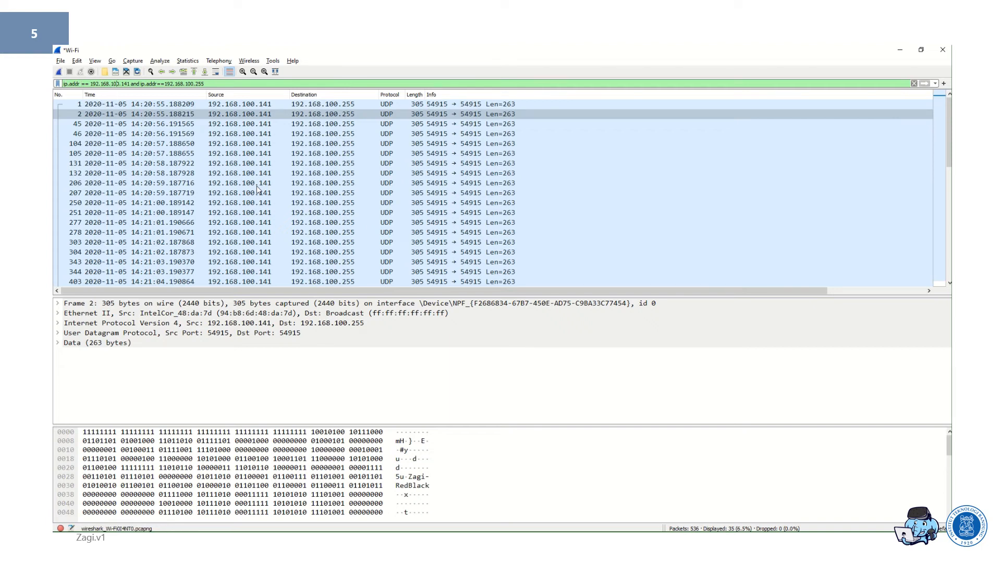
key(Right)
key(Right)
key(Right)
key(Right)
key(Right)
key(Right)
key(Right)
key(Right)
key(Right)
key(Right)
click(204, 114)
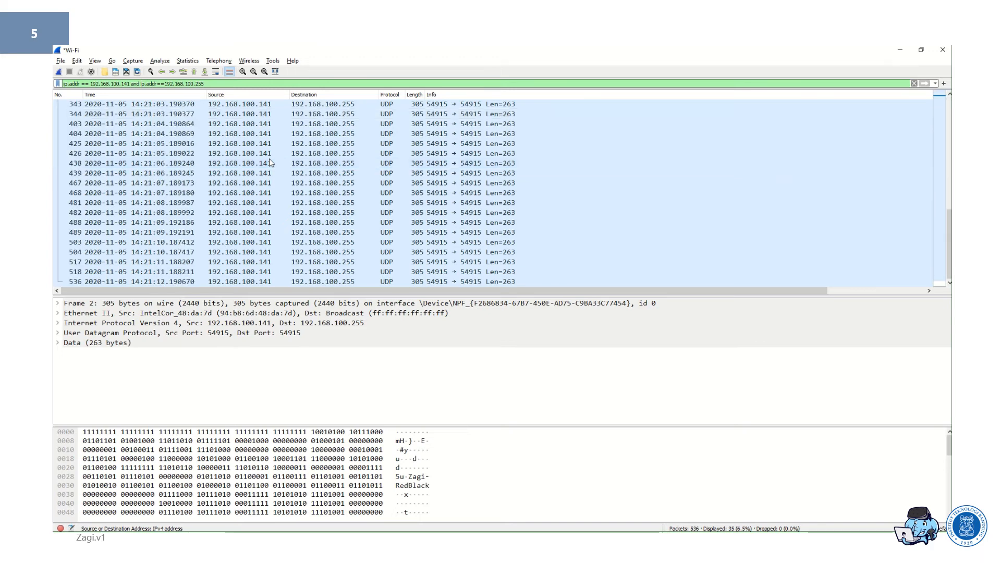
scroll(269, 159, down, 1)
scroll(278, 166, down, 4)
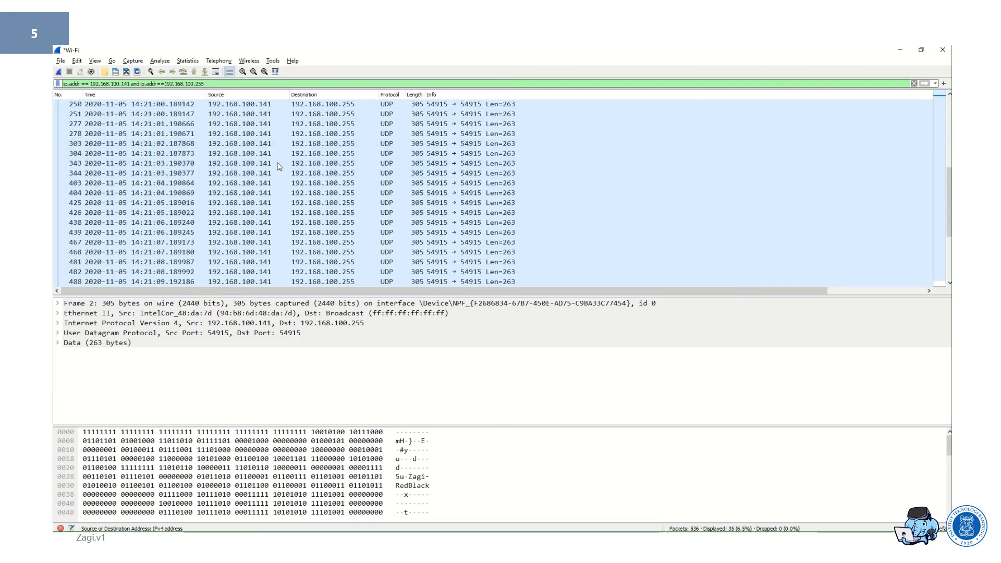
Append and tcp to the two-host display filter and apply it
click(252, 83)
text(and tcpp)
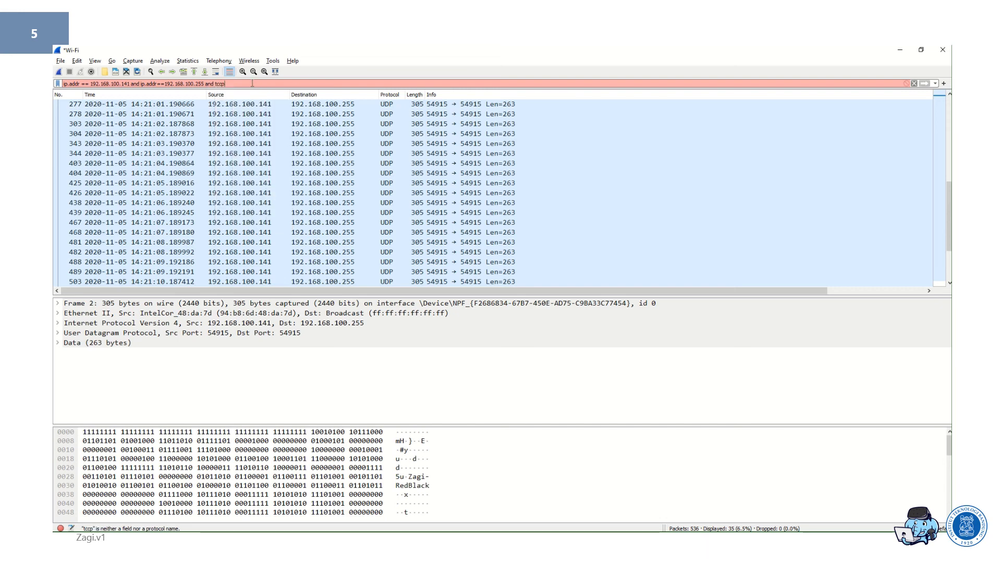
key(BackSpace)
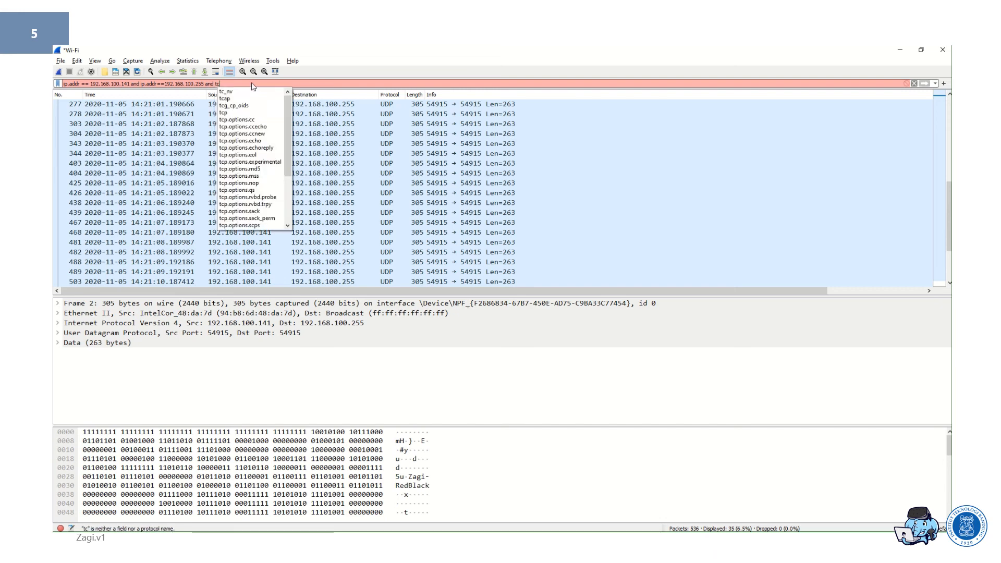
key(Return)
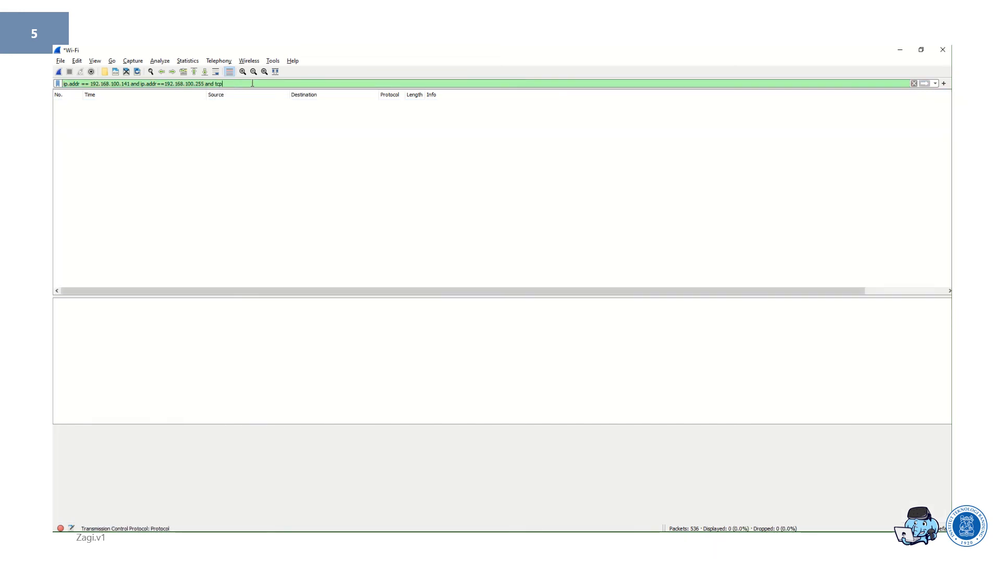
Delete the whole combined display filter and apply the empty filter to list every captured packet
key(BackSpace)
key(BackSpace)
key(BackSpace)
key(BackSpace)
key(BackSpace)
key(BackSpace)
key(BackSpace)
key(BackSpace)
key(BackSpace)
key(BackSpace)
key(BackSpace)
key(BackSpace)
key(BackSpace)
key(BackSpace)
key(BackSpace)
key(BackSpace)
key(BackSpace)
key(BackSpace)
key(BackSpace)
key(BackSpace)
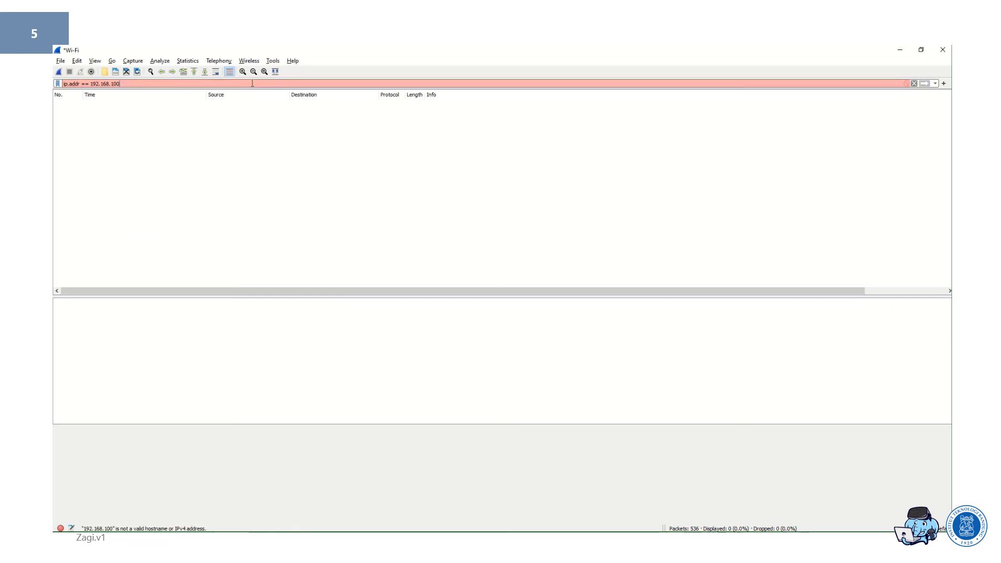
key(BackSpace)
key(BackSpace)
key(BackSpace)
key(BackSpace)
key(BackSpace)
key(BackSpace)
key(BackSpace)
key(BackSpace)
key(BackSpace)
key(BackSpace)
key(BackSpace)
key(BackSpace)
key(BackSpace)
key(BackSpace)
key(BackSpace)
key(BackSpace)
key(BackSpace)
key(BackSpace)
key(BackSpace)
key(BackSpace)
key(Return)
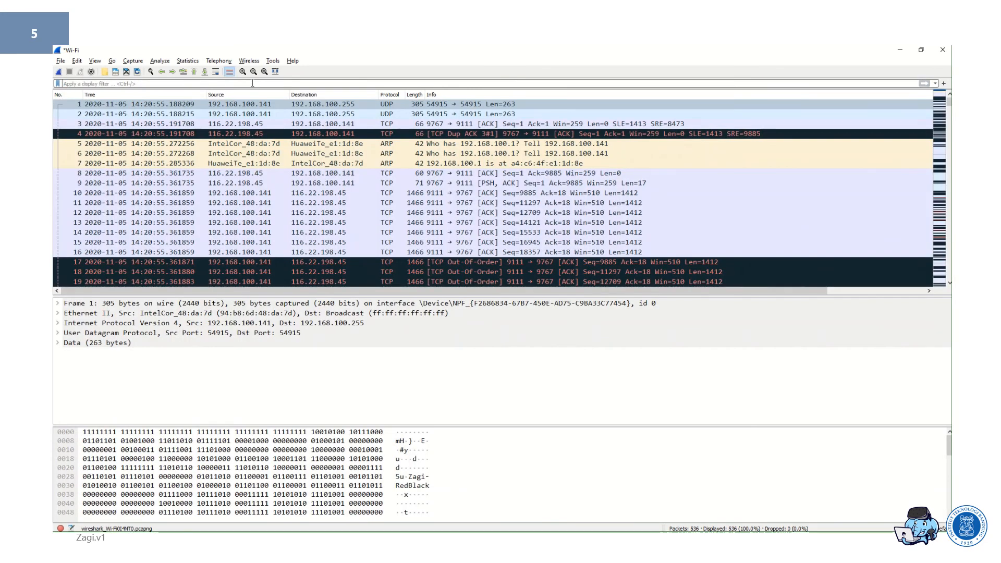